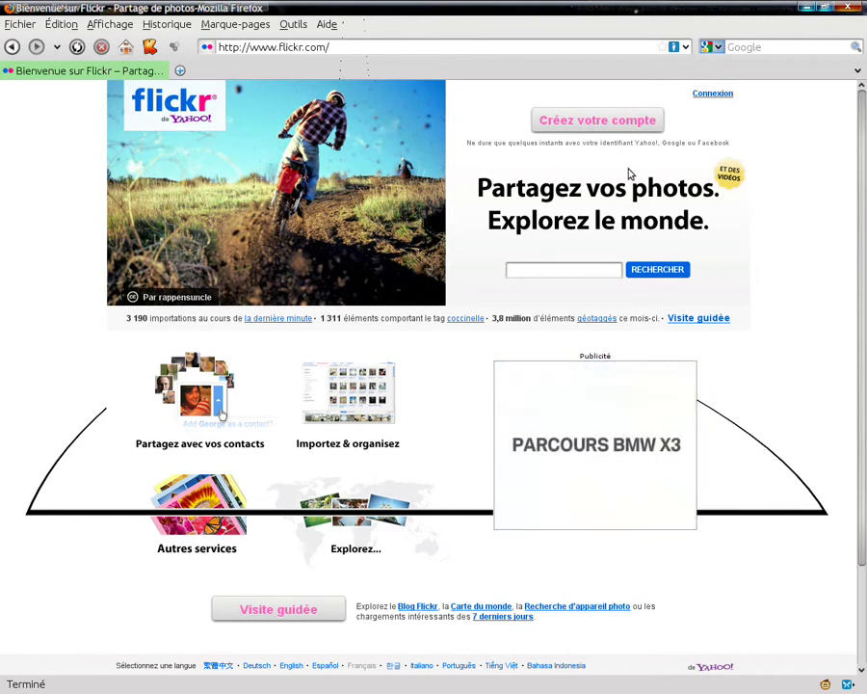
Search Flickr photos for the demo account's name, picking it from the autocomplete suggestions.
left_click(570, 269)
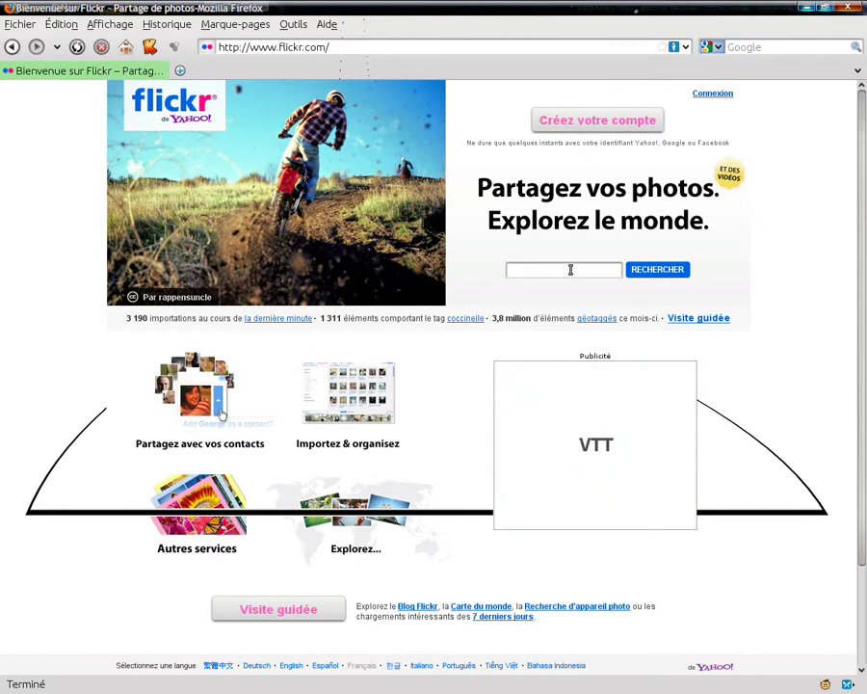
type("test")
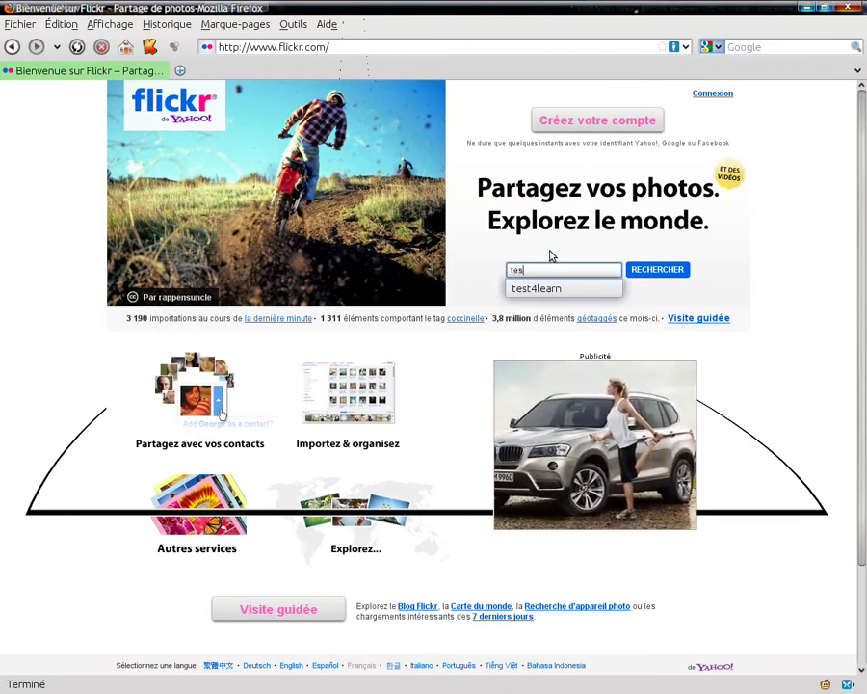
left_click(561, 289)
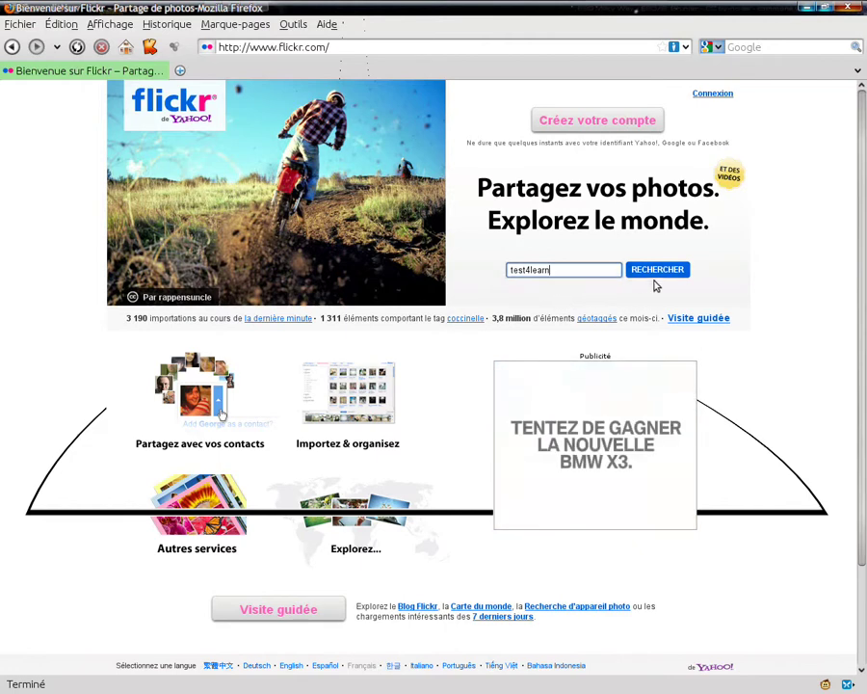
left_click(659, 272)
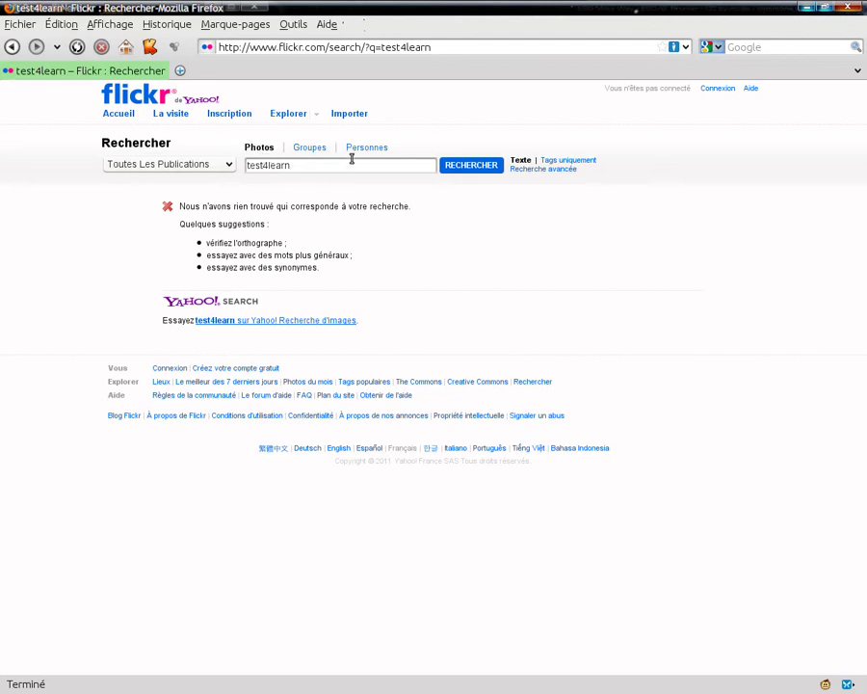
Switch the search to Personnes and open the matching member's photo gallery.
left_click(364, 150)
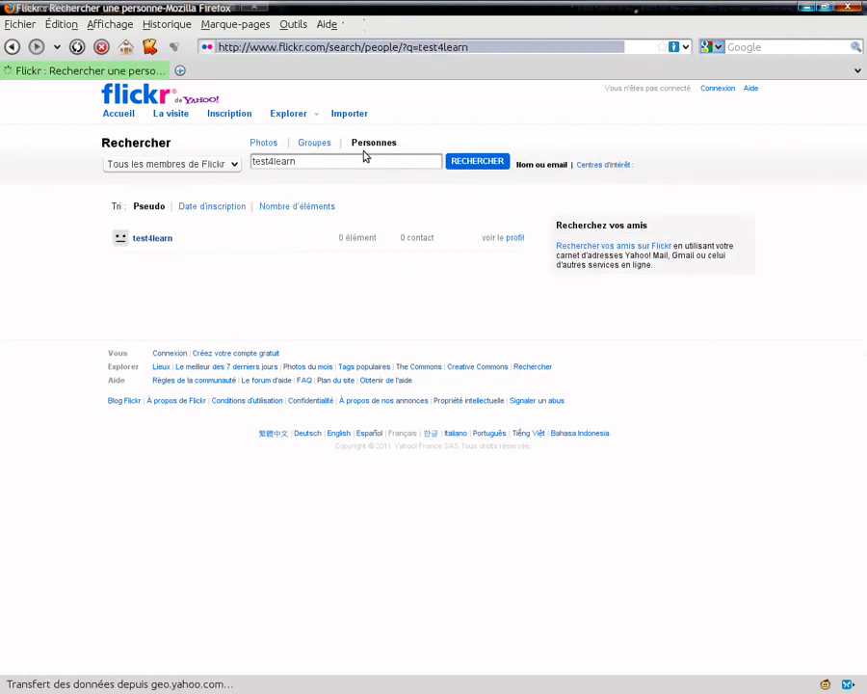
double_click(166, 242)
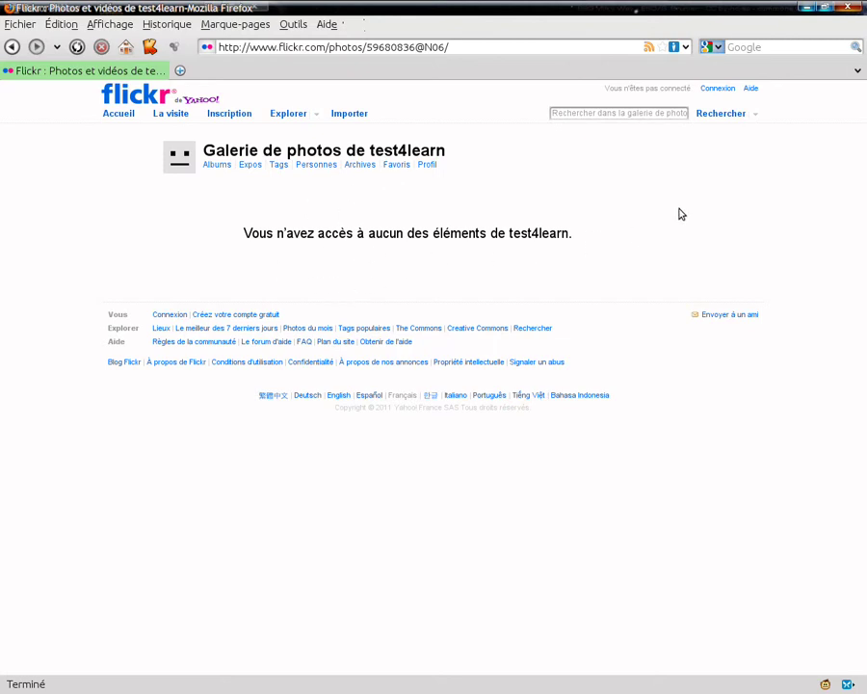
Sign in as the gallery owner through the Yahoo Connexion popup.
left_click(728, 92)
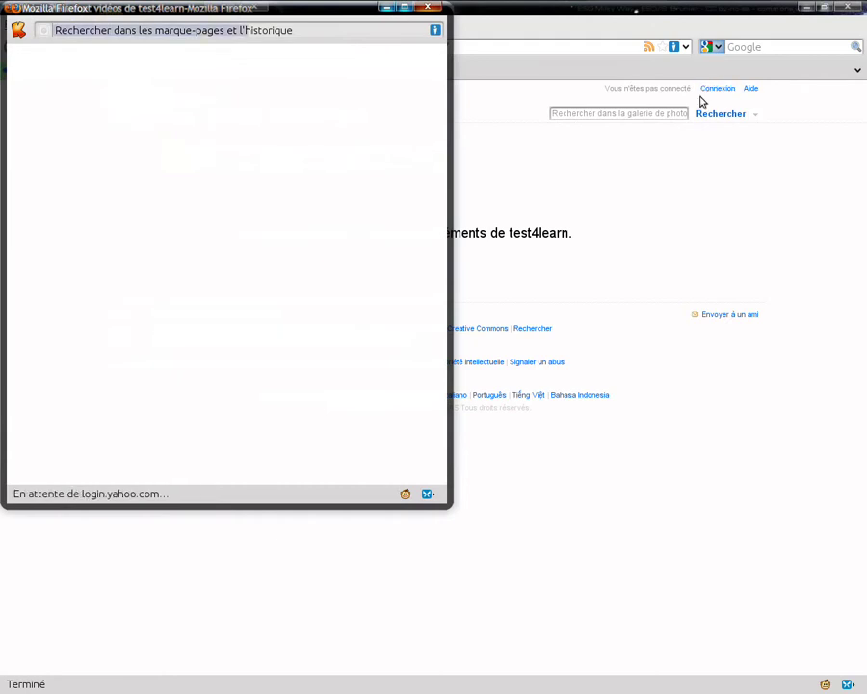
left_click(162, 229)
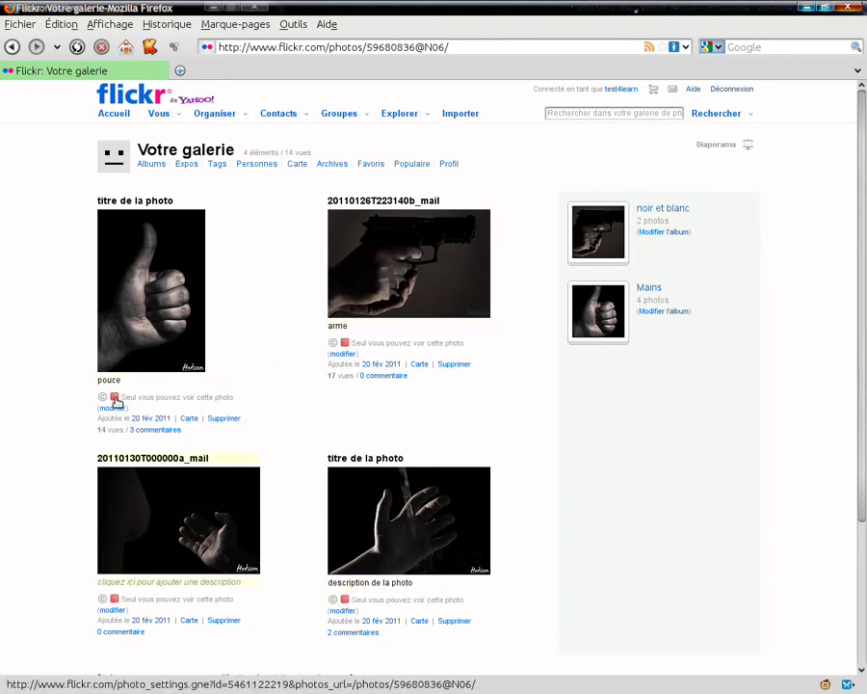
Change the pouce photo's privacy from friends-only to Tout le monde (Public) and save it.
left_click_drag(362, 364, 394, 365)
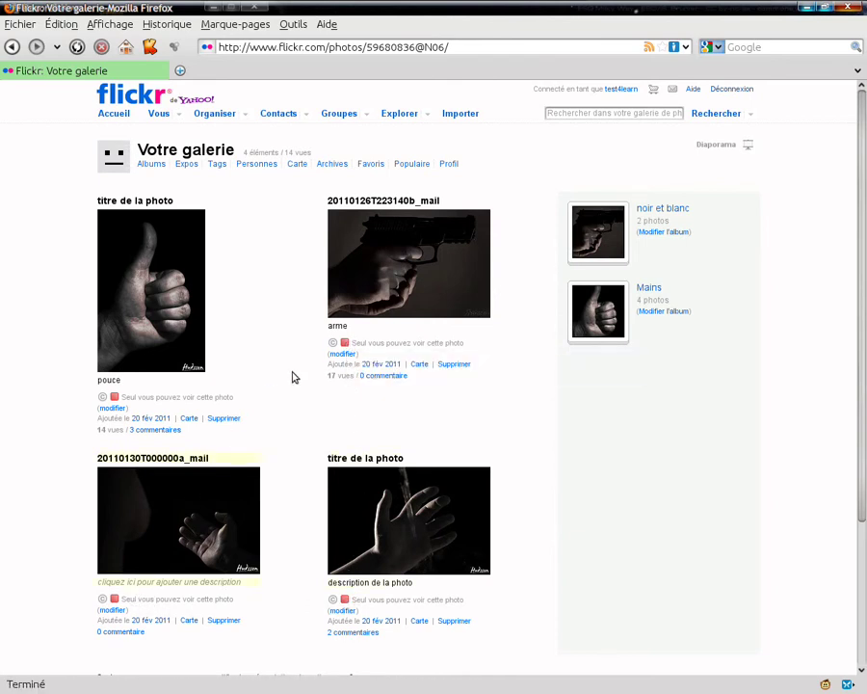
scroll(296, 327, "down", 1)
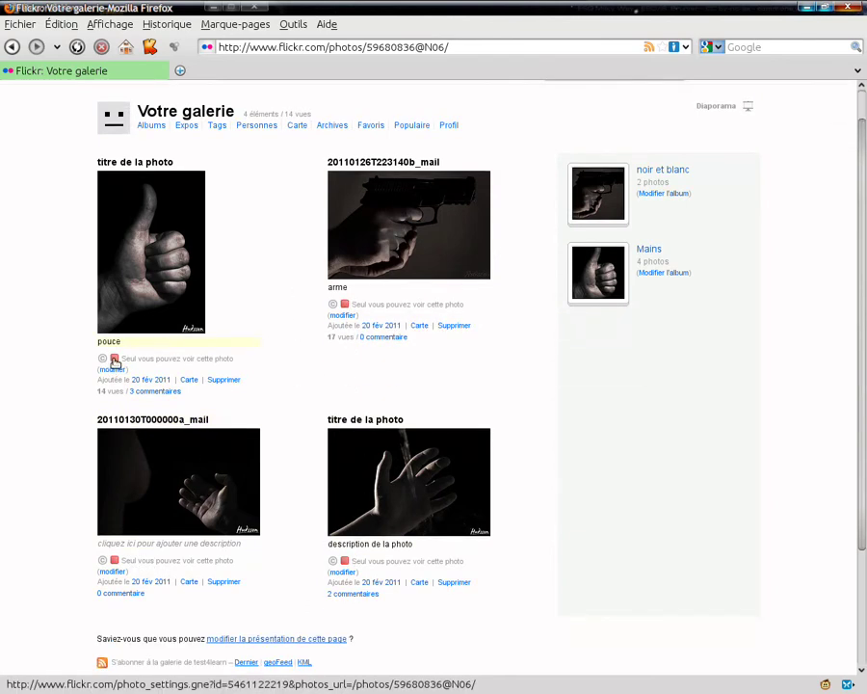
left_click(116, 361)
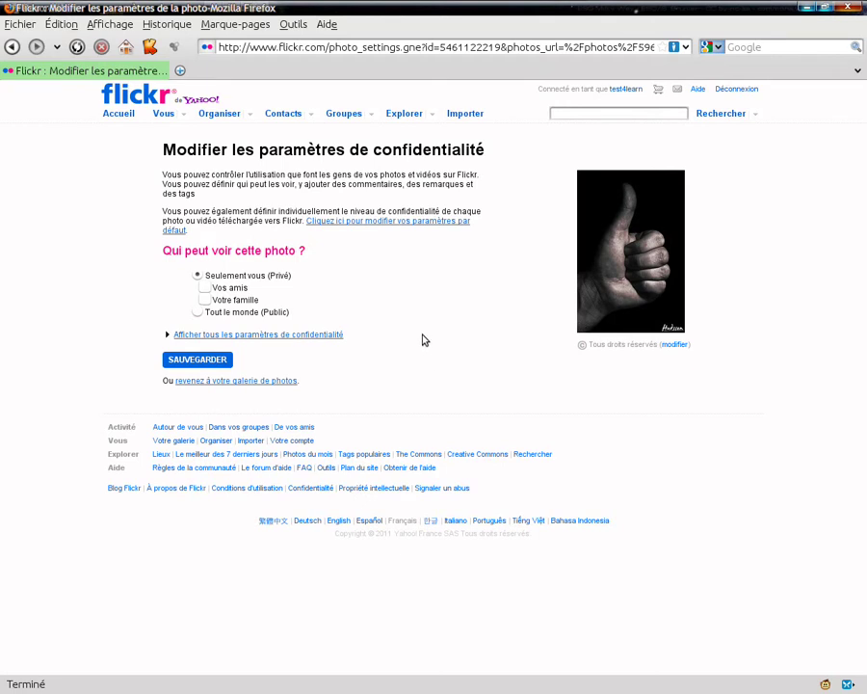
left_click(206, 289)
left_click(197, 312)
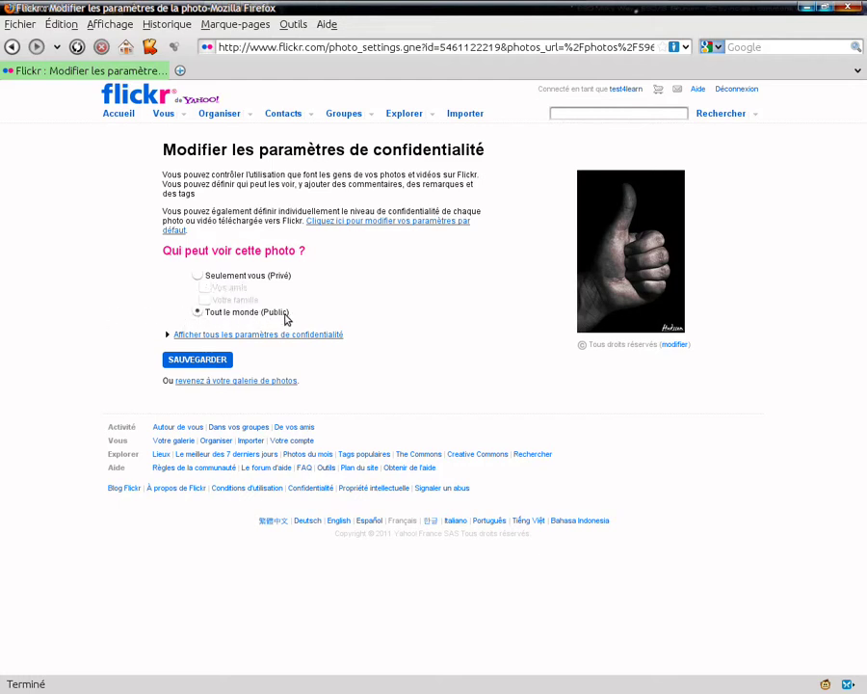
left_click(193, 361)
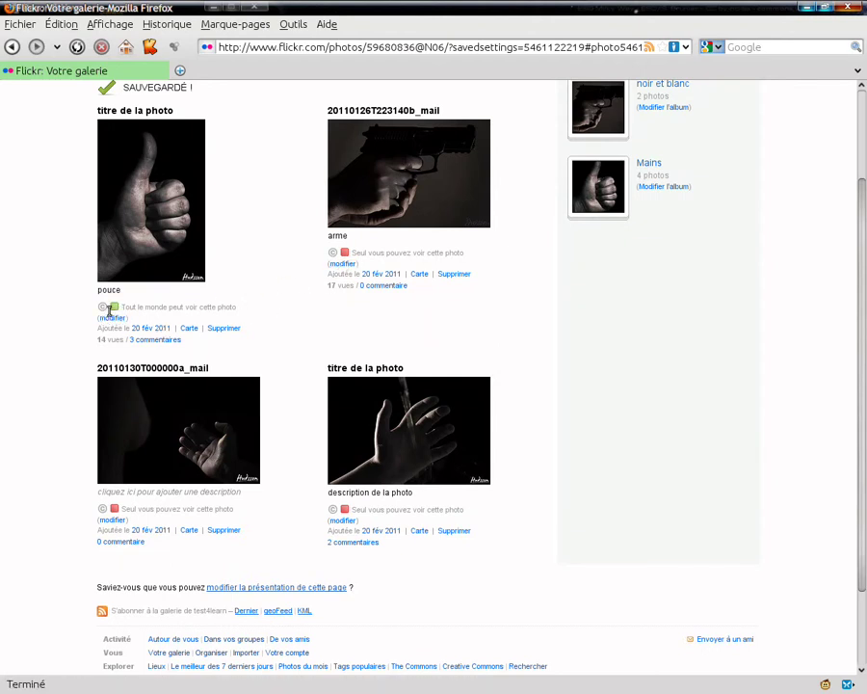
Set the arme photo's privacy to Tout le monde (Public) and save it.
left_click(112, 317)
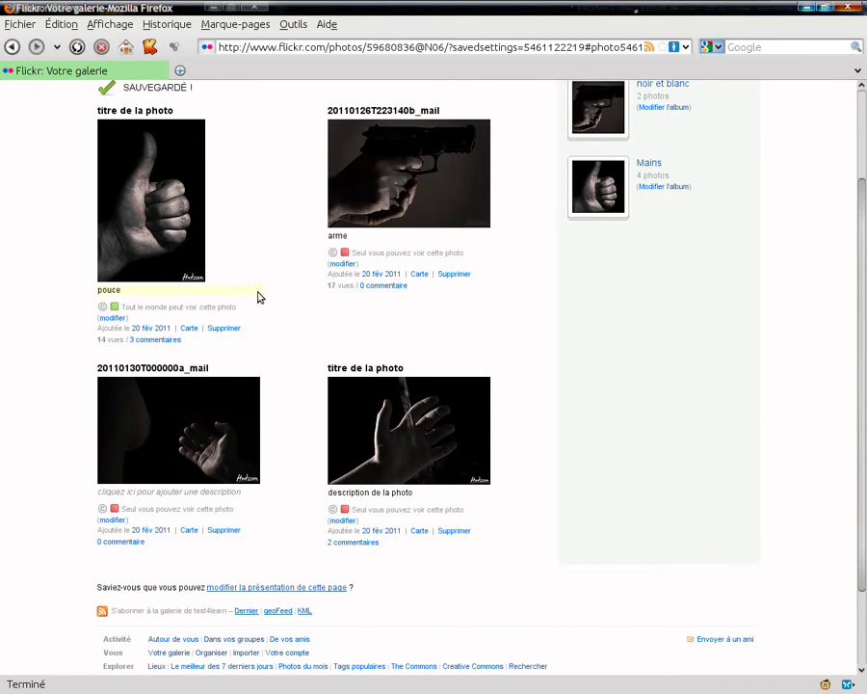
left_click(345, 254)
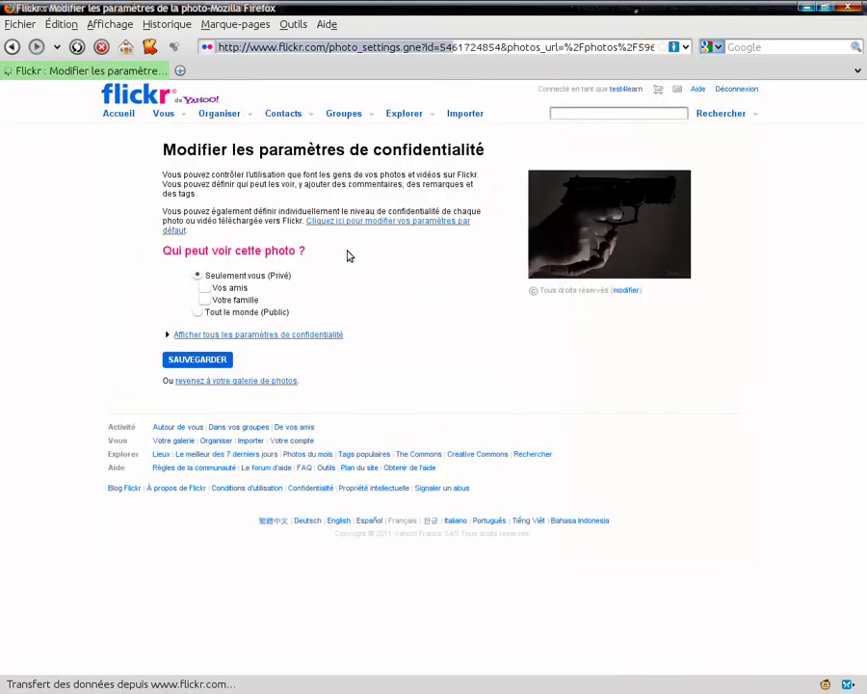
left_click(198, 312)
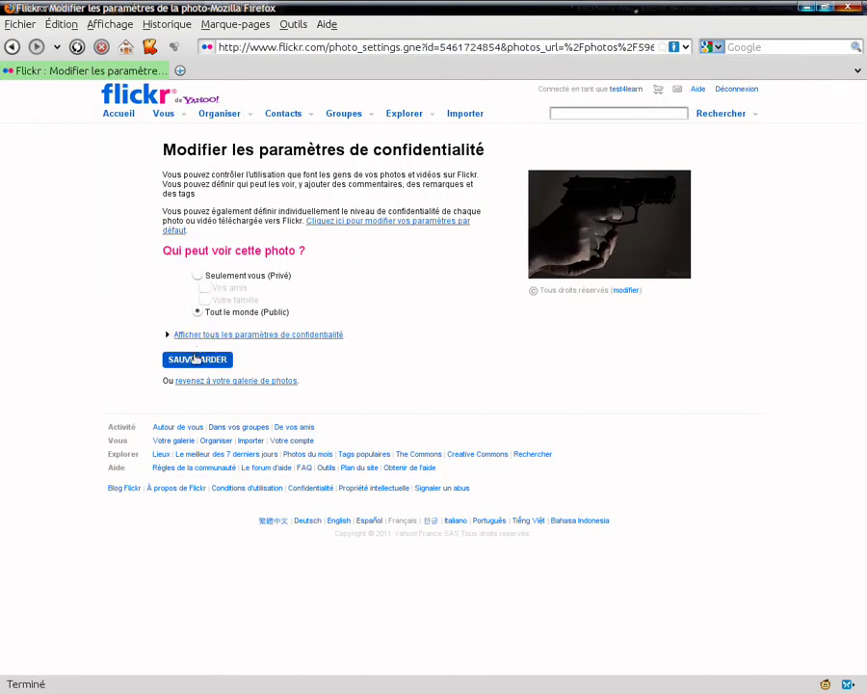
left_click(196, 359)
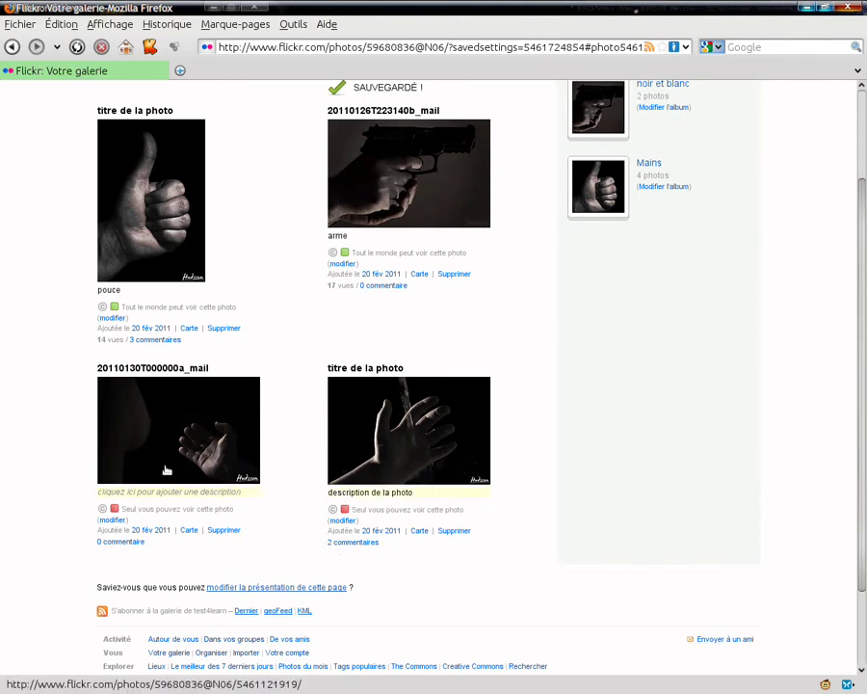
Scroll back up to the top of the gallery page.
scroll(534, 356, "up", 3)
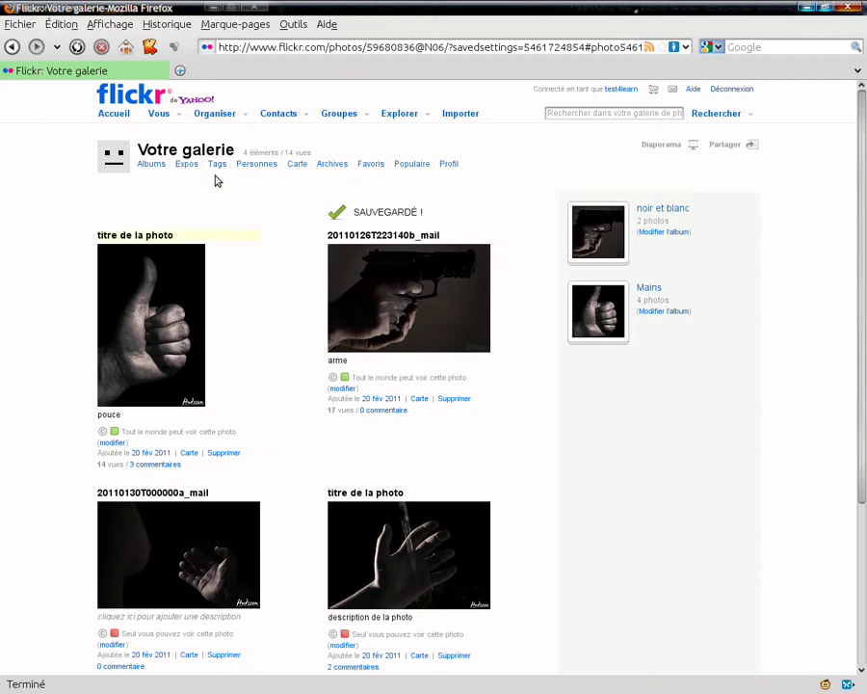
Under Confidentialité et autorisations, restrict original image sizes to Seulement vous and save.
mouse_move(179, 116)
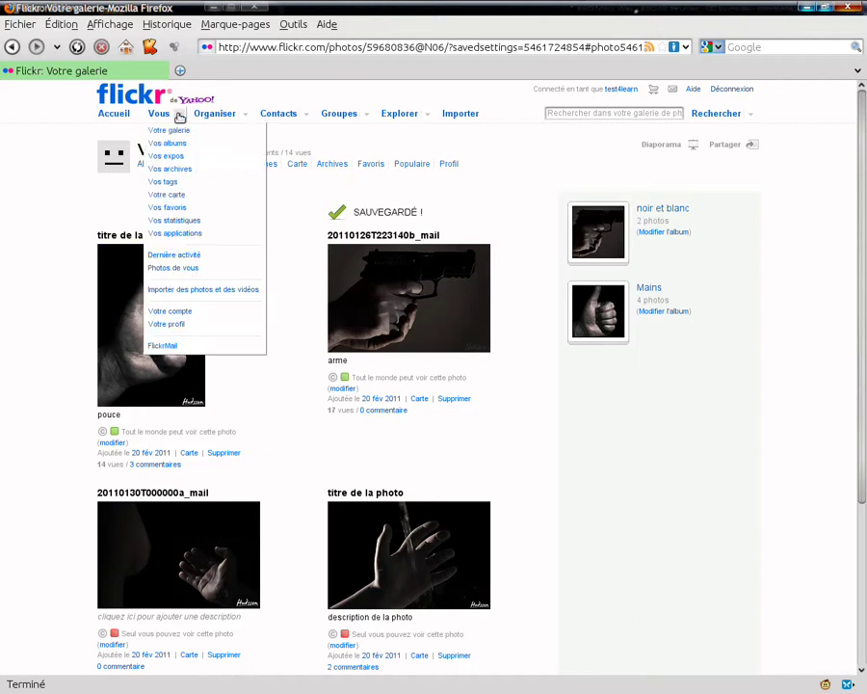
left_click(178, 311)
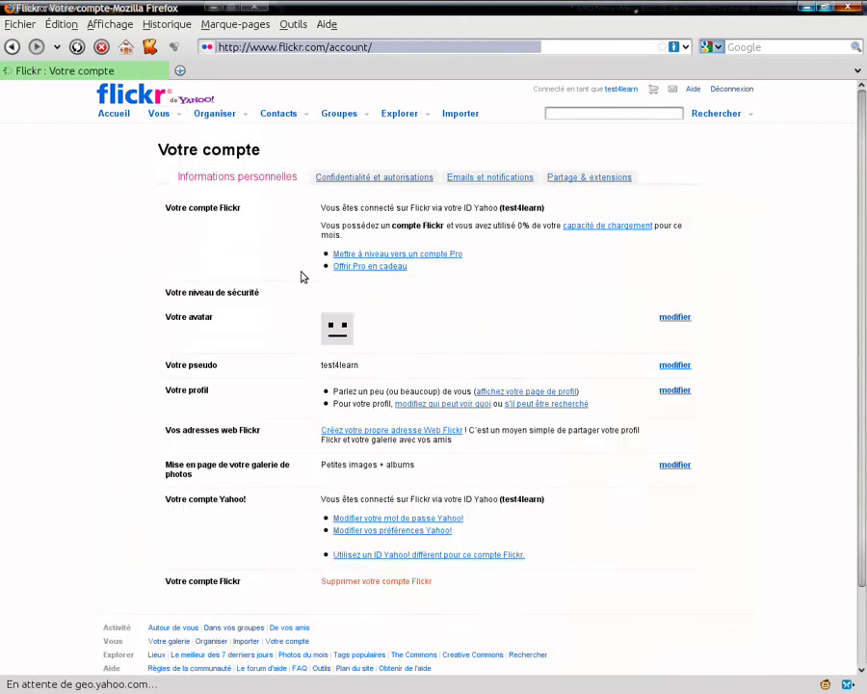
left_click(376, 180)
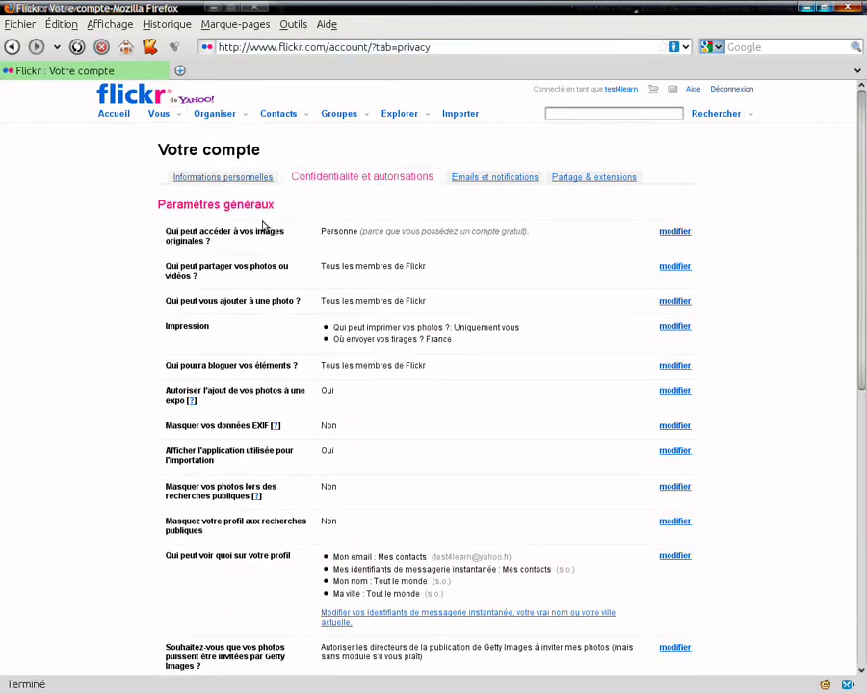
left_click(679, 234)
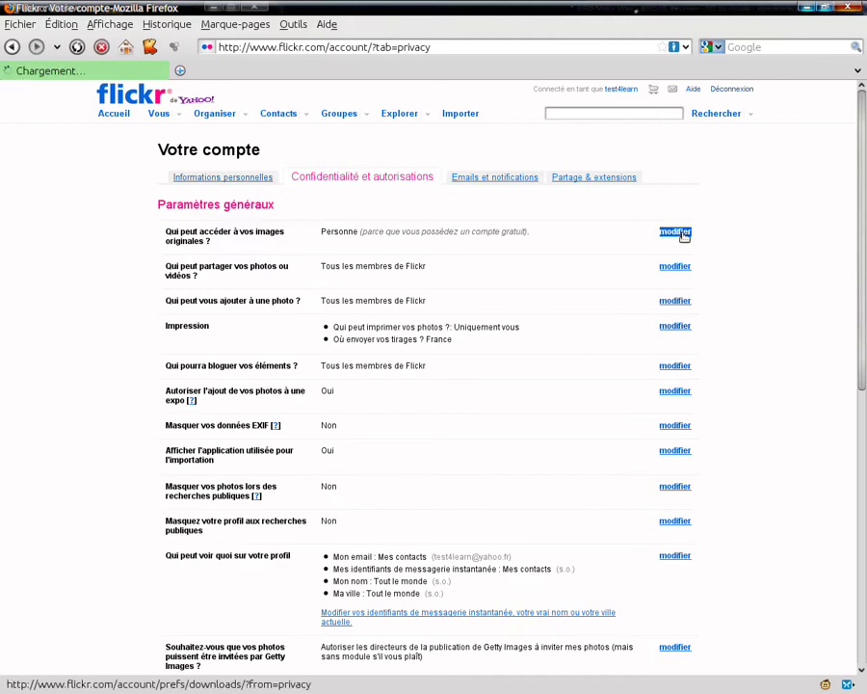
left_click(302, 270)
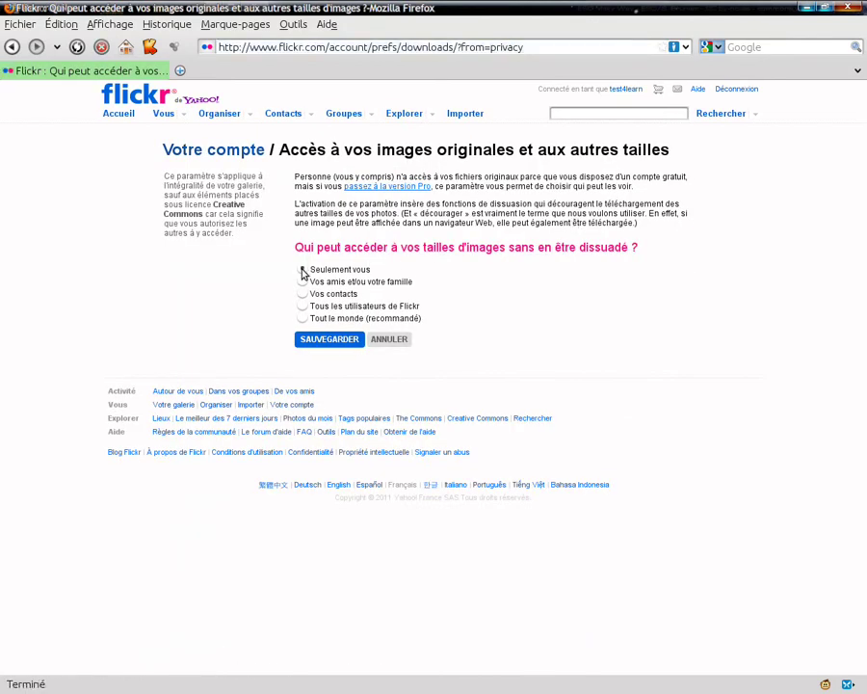
left_click(326, 339)
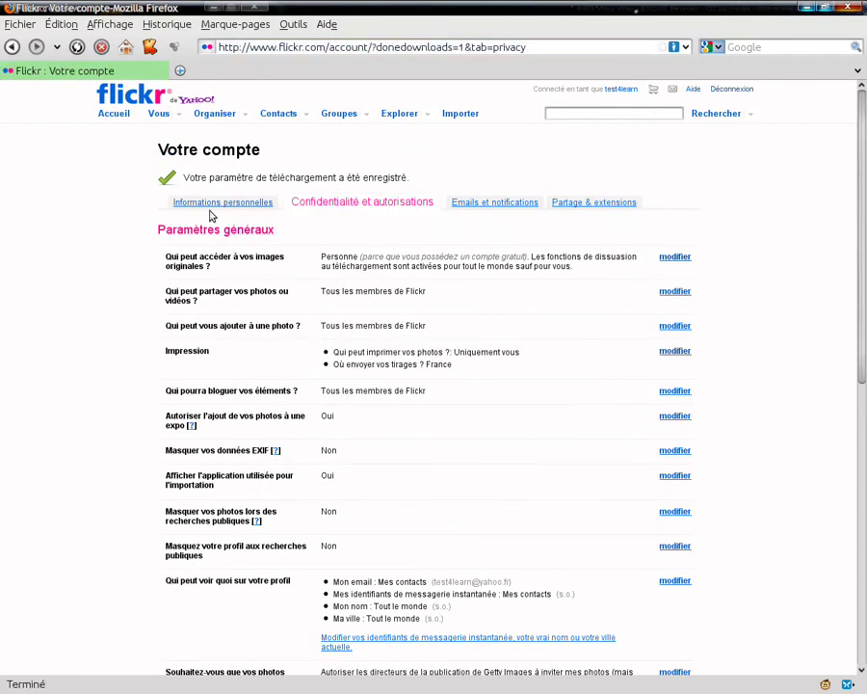
left_click(114, 114)
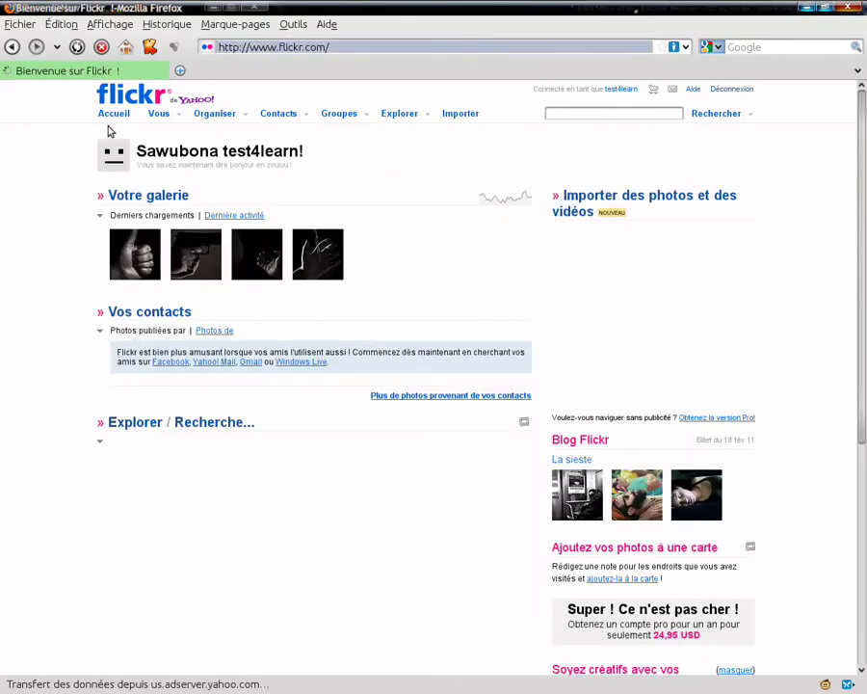
Open Votre galerie and bring up the licence settings of the pouce photo.
left_click(117, 194)
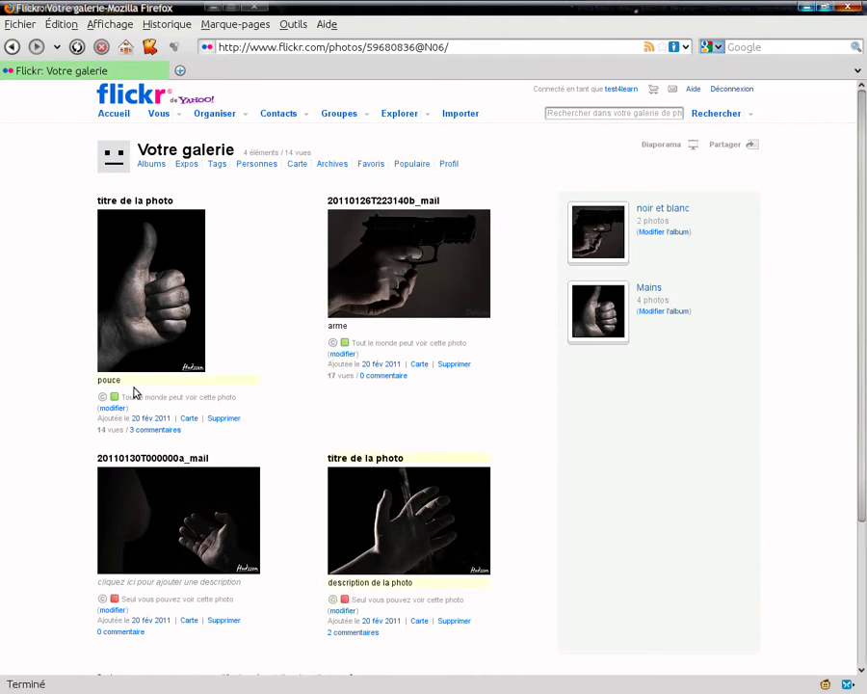
left_click(103, 400)
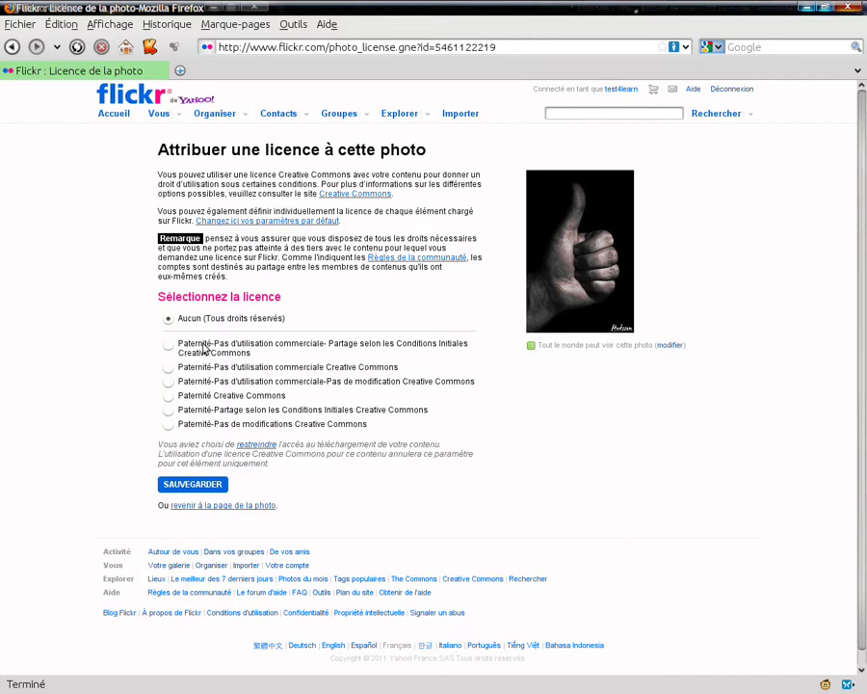
Choose Paternité Creative Commons for pouce, after briefly trying the non-commercial option, and save.
left_click(170, 396)
left_click(170, 369)
left_click(168, 396)
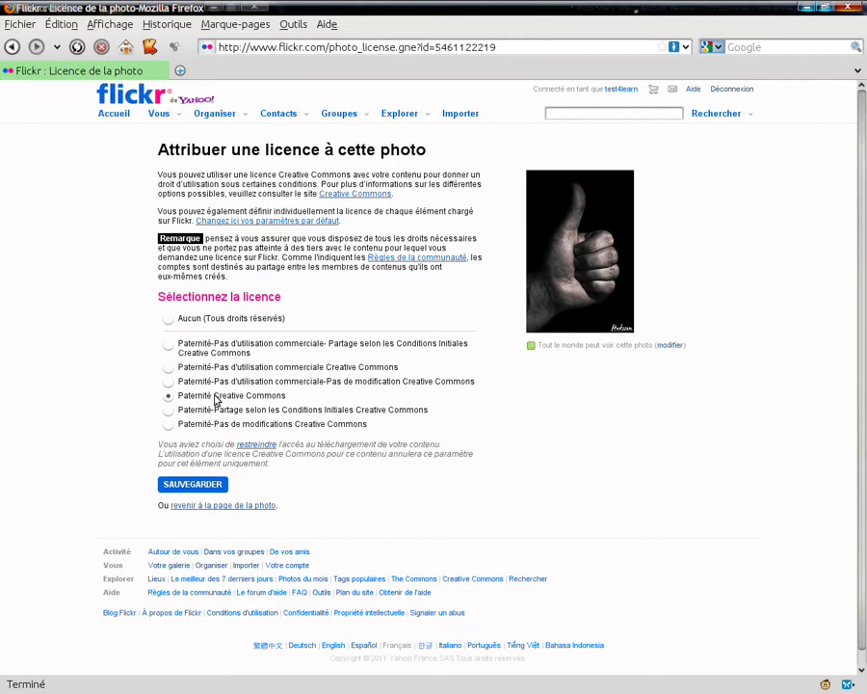
left_click(192, 485)
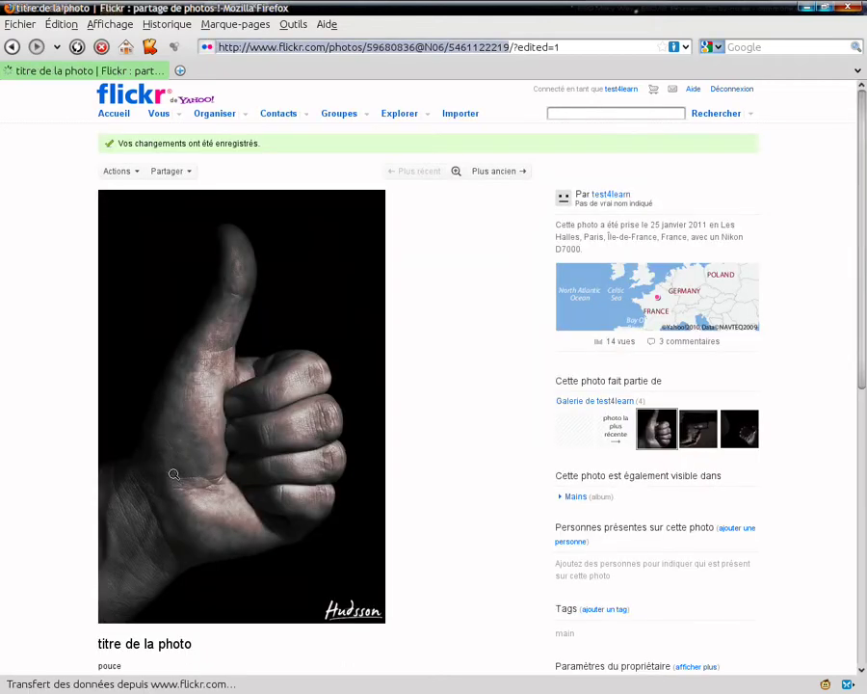
Go back to the gallery from the home page, then sign out with Déconnexion.
left_click(117, 114)
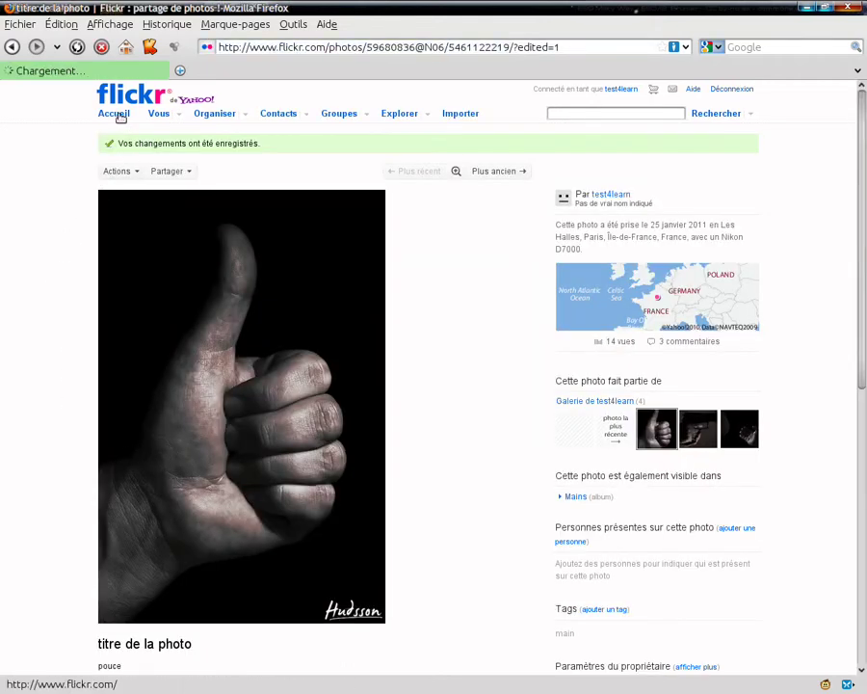
triple_click(113, 312)
triple_click(135, 198)
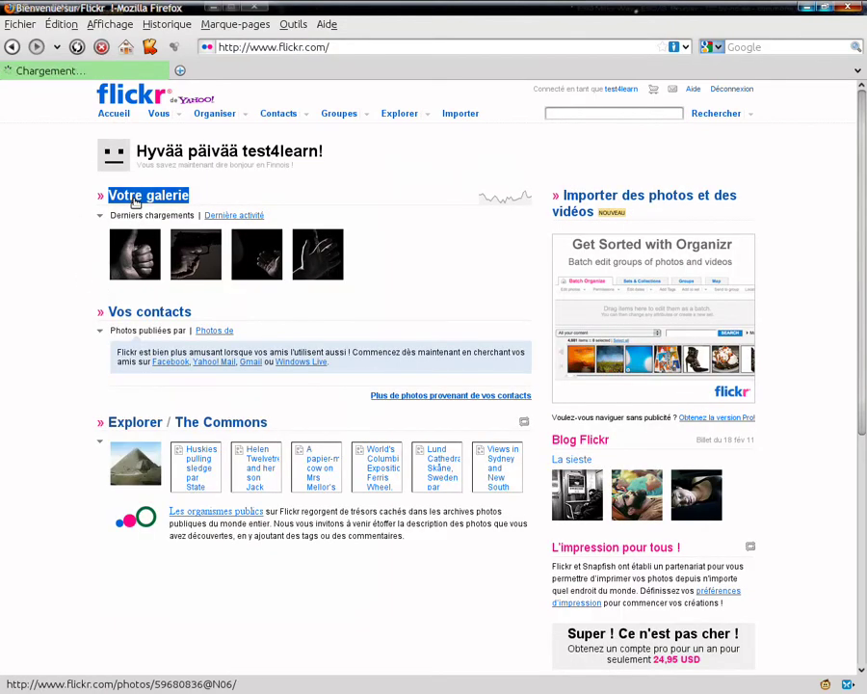
left_click(135, 198)
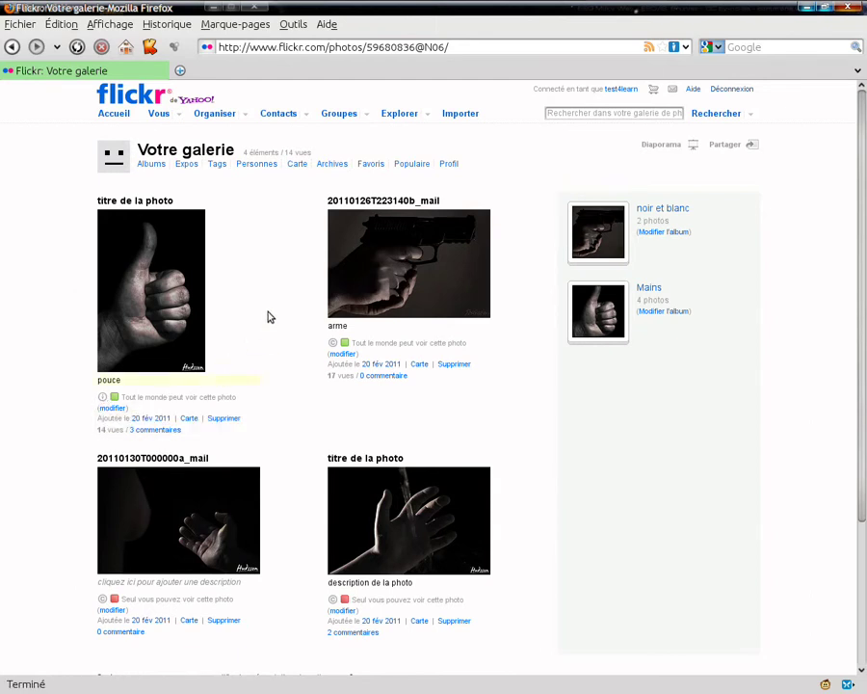
left_click(727, 89)
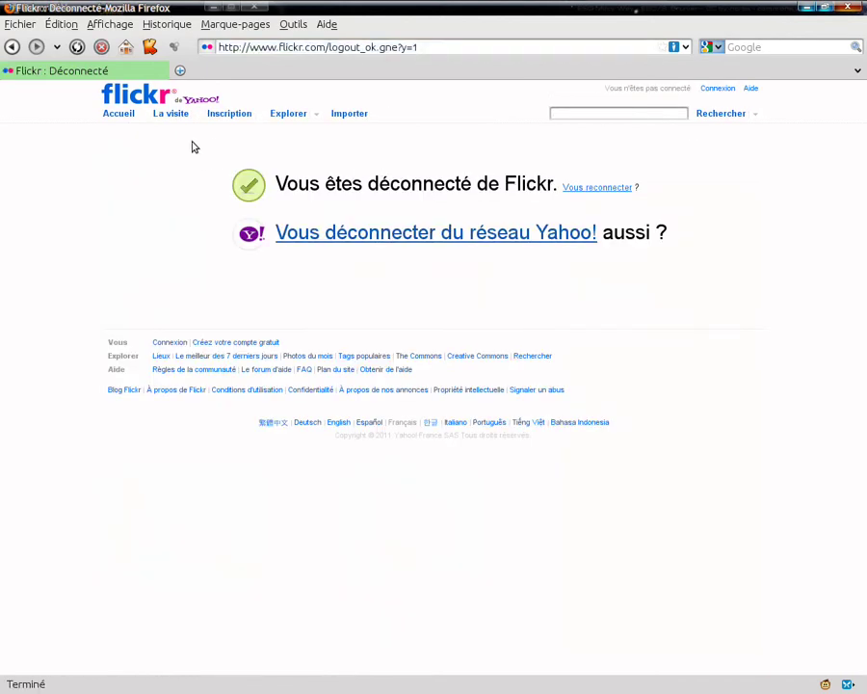
Search people for 'test' and open the matching member's photo gallery.
left_click(593, 114)
type("t")
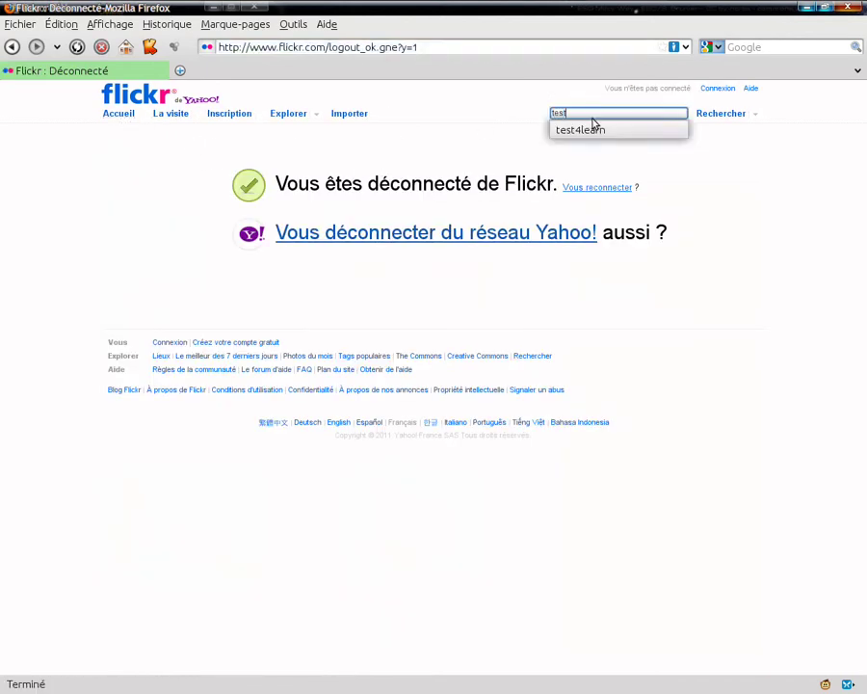
type("est")
left_click(602, 129)
left_click(724, 114)
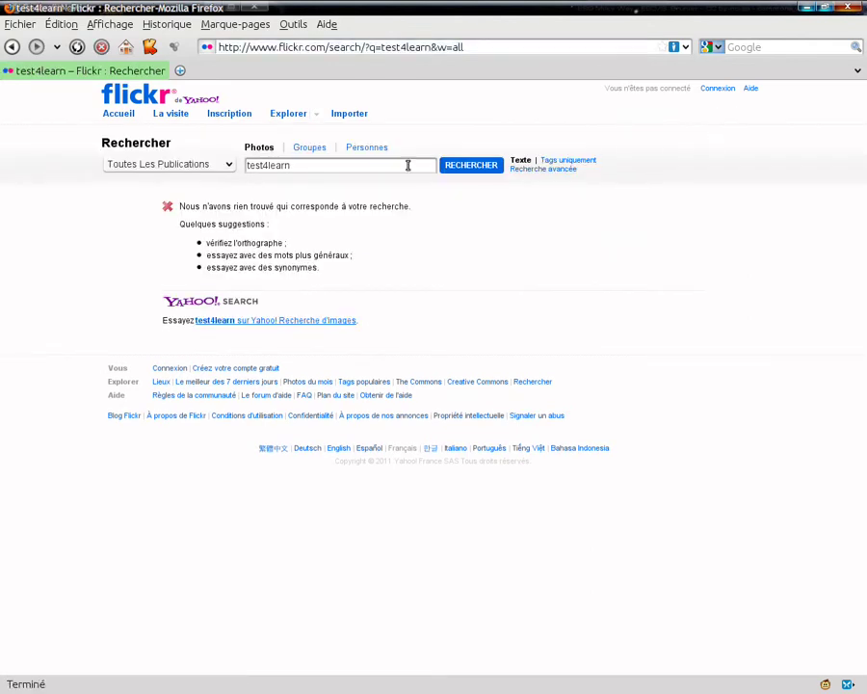
left_click(376, 148)
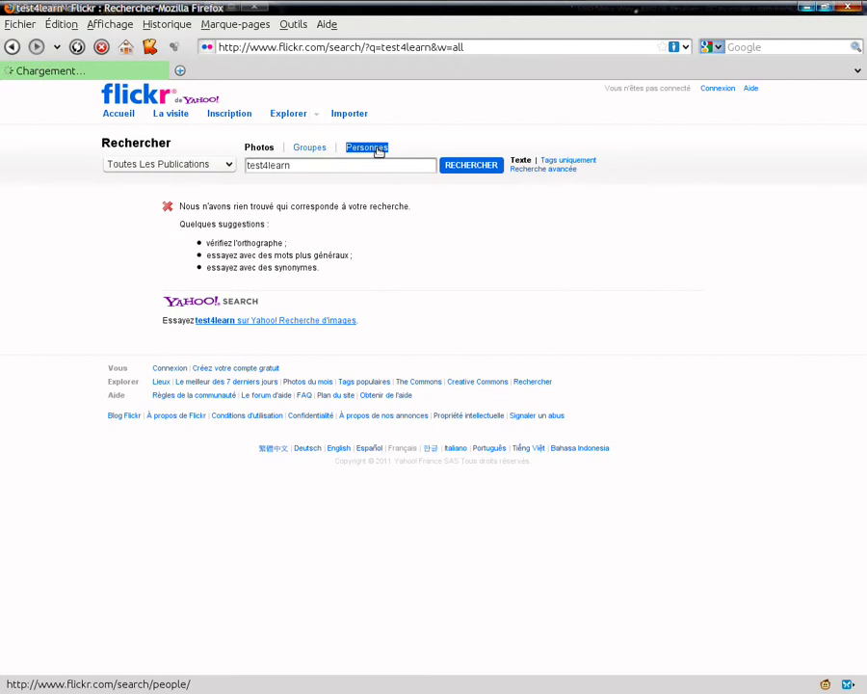
double_click(151, 239)
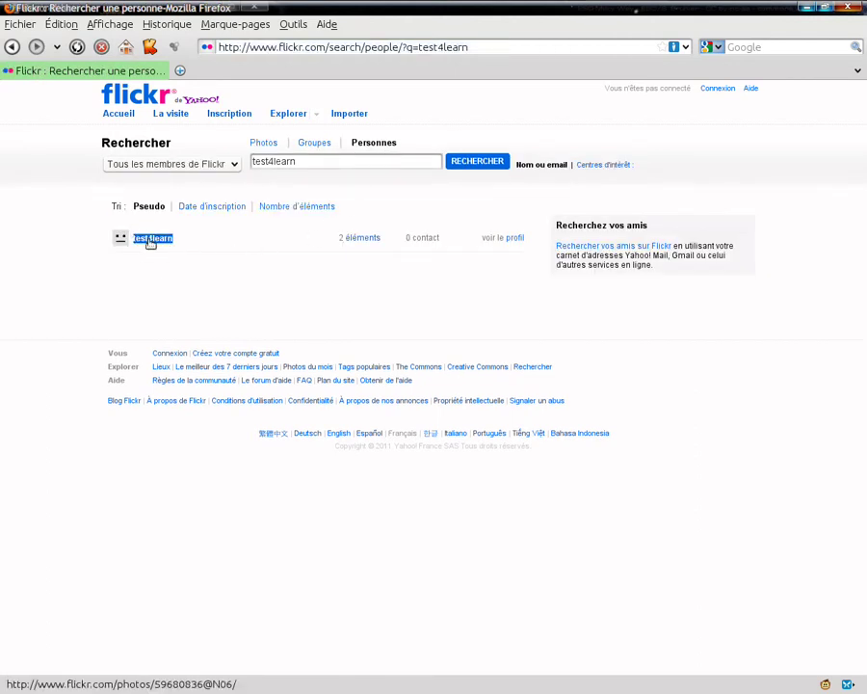
left_click(151, 239)
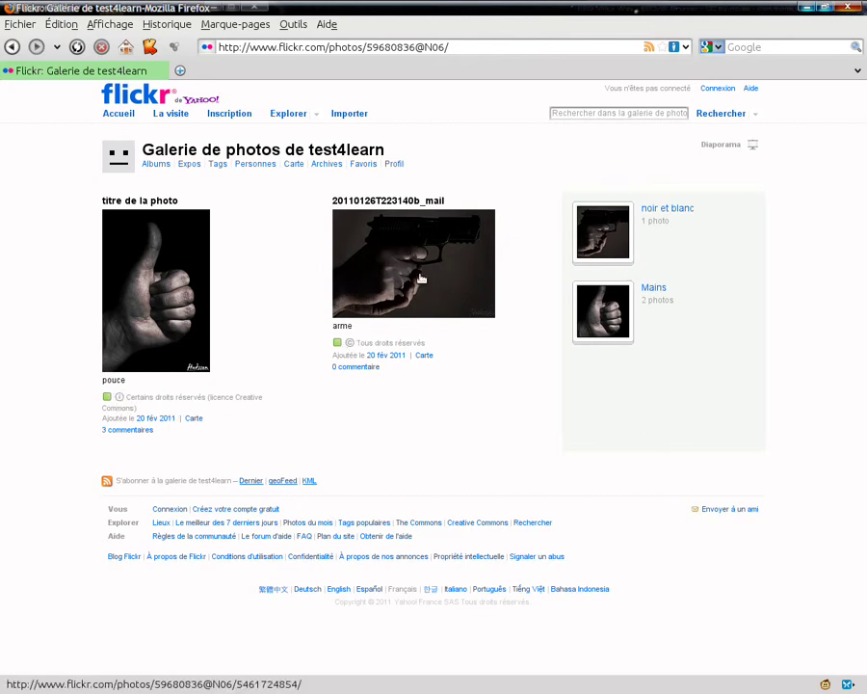
Open the pistol photo 'arme' (20110126T223140b_mail) from the gallery strip.
left_click_drag(406, 356, 366, 356)
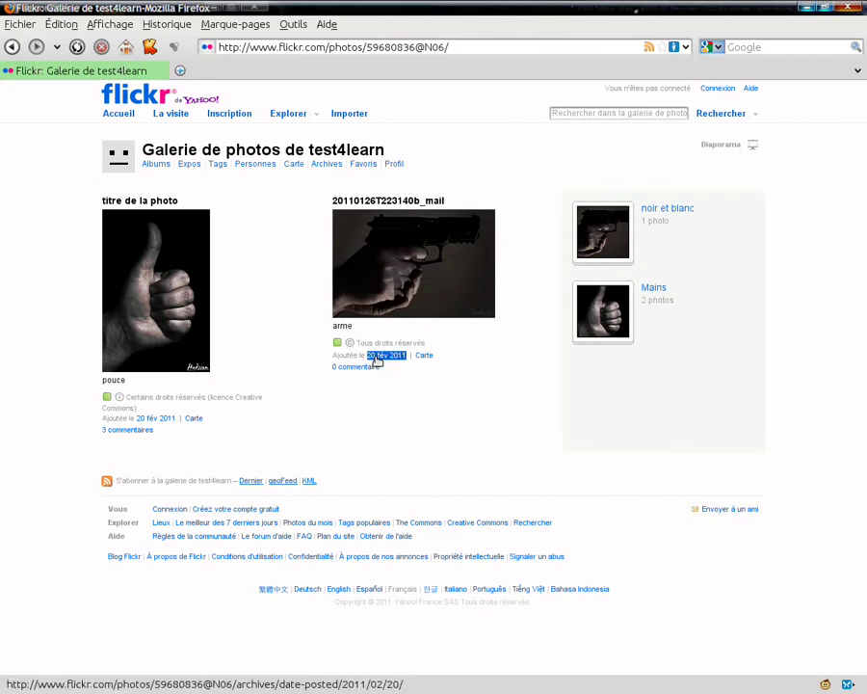
left_click(431, 274)
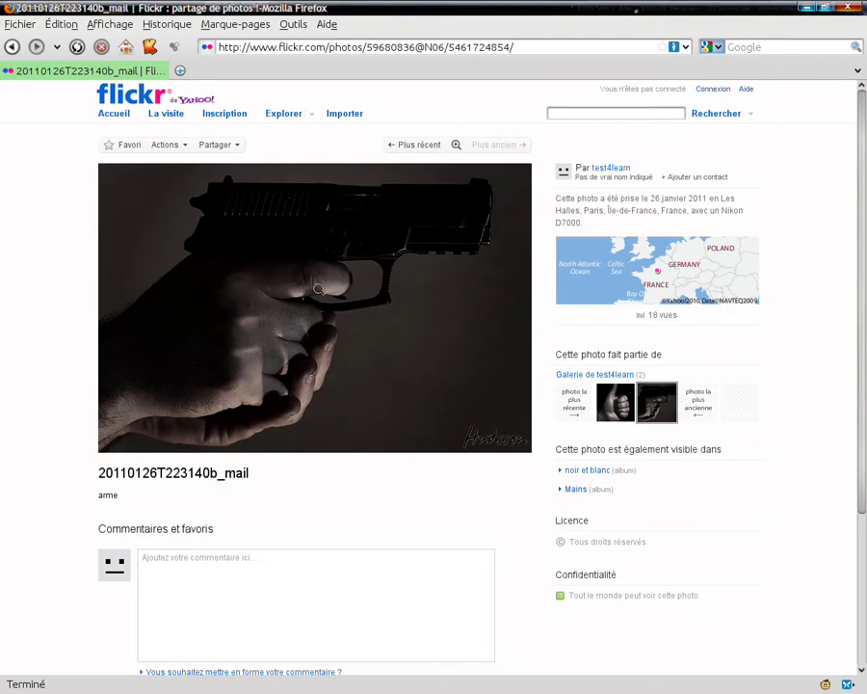
Enlarge the pistol photo and show all its sizes, where downloading is disabled.
left_click(309, 281)
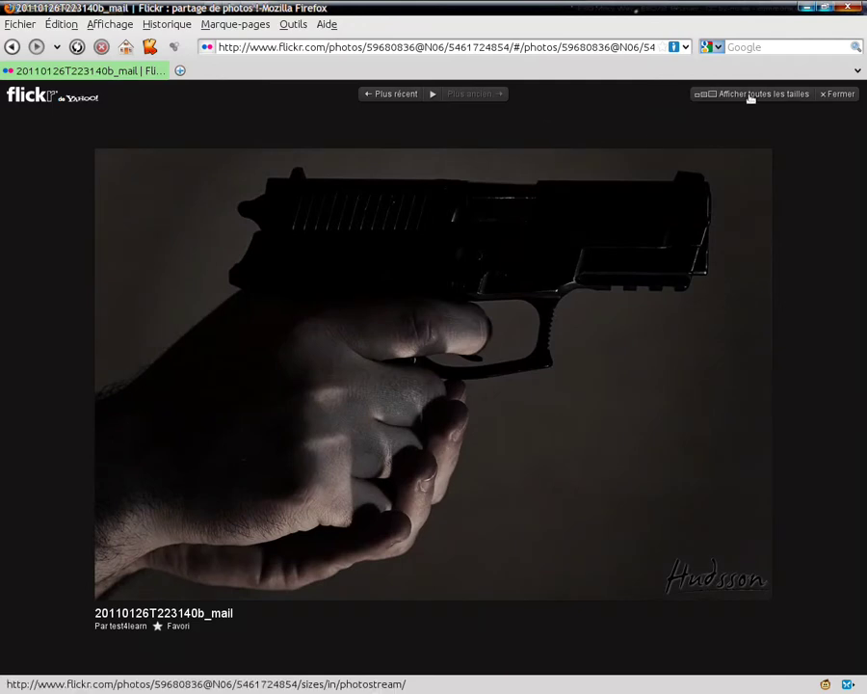
left_click(766, 95)
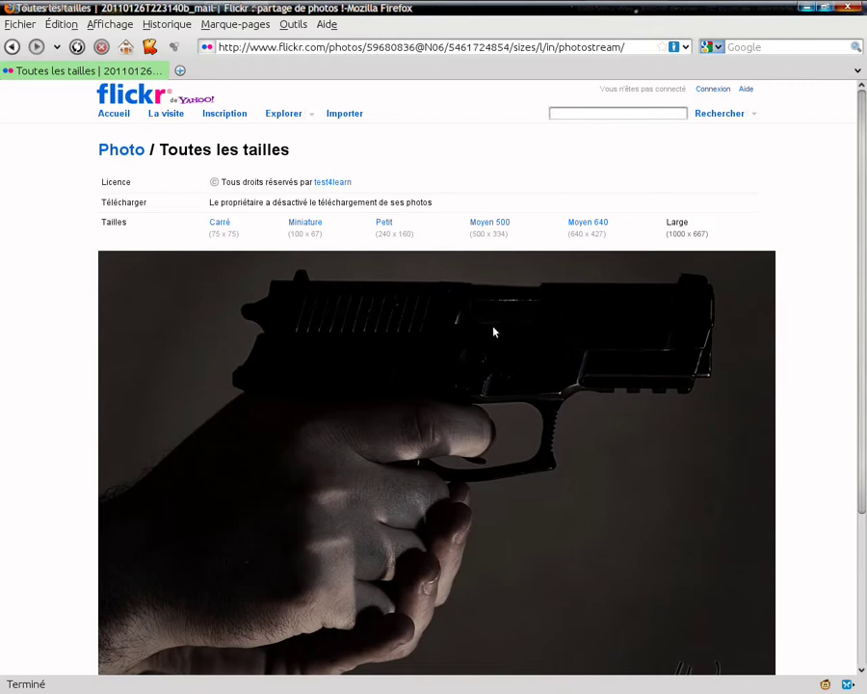
scroll(341, 289, "down", 1)
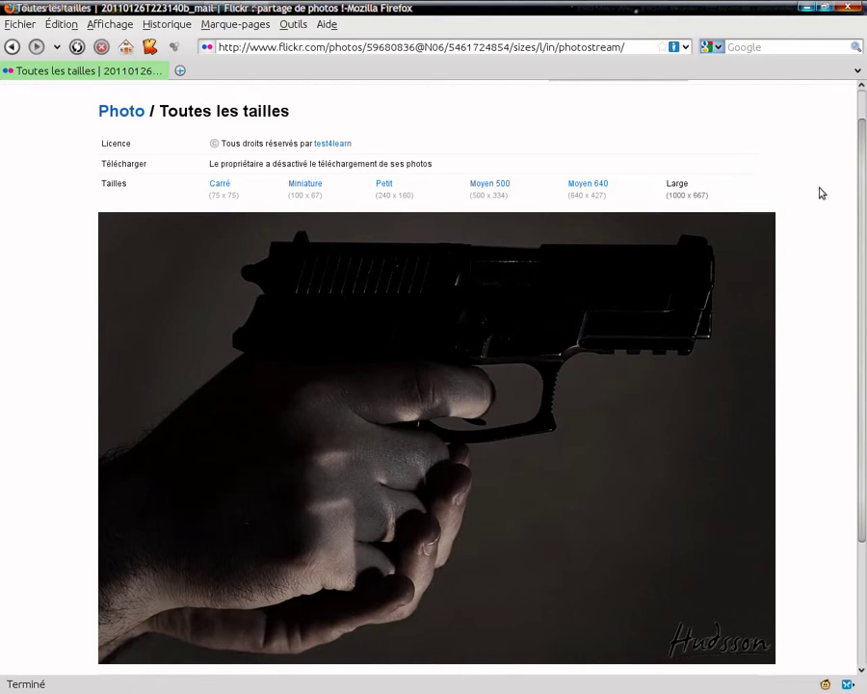
scroll(821, 193, "down", 1)
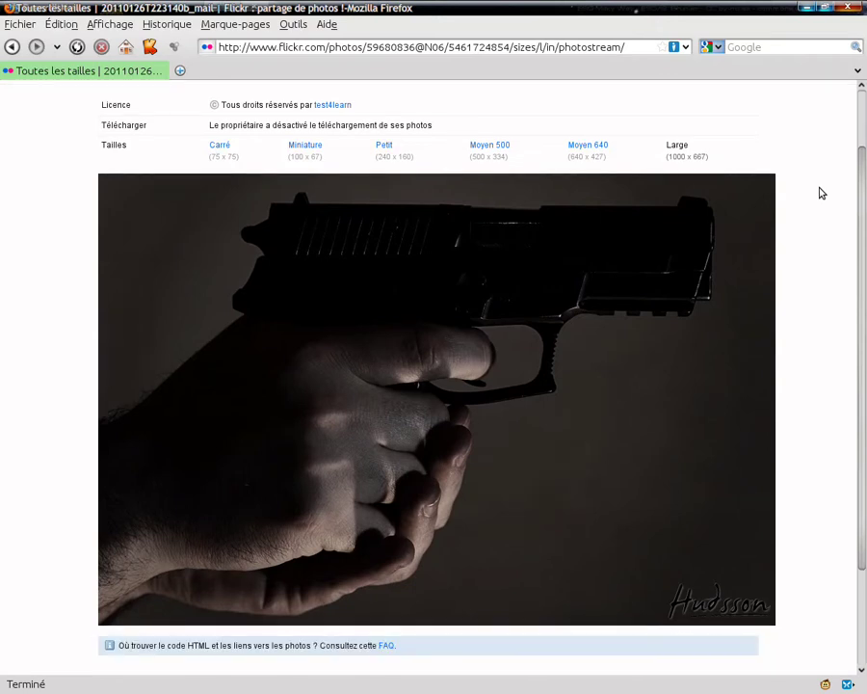
scroll(821, 192, "up", 1)
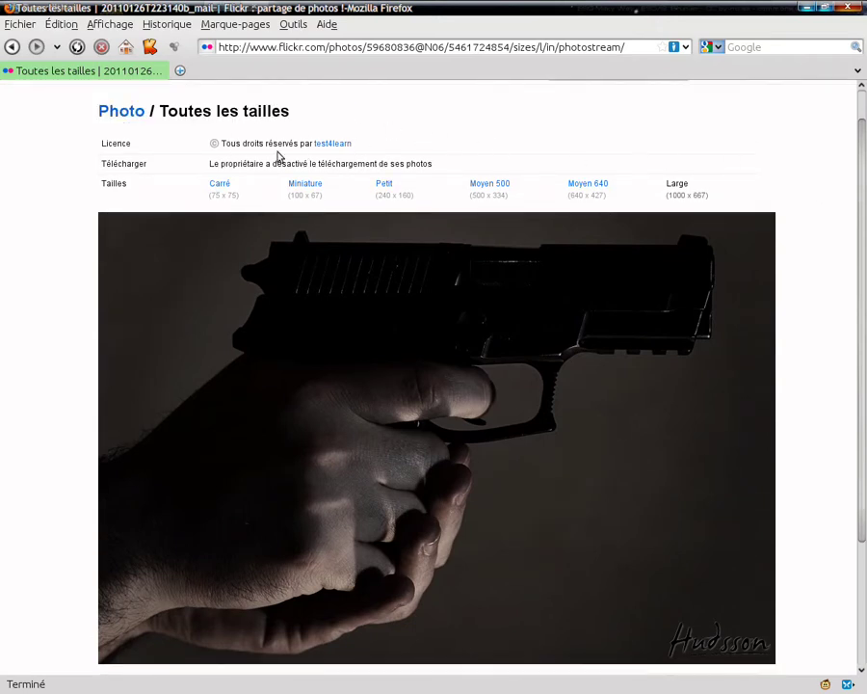
Try saving the pistol photo via Enregistrer sous…, then cancel the dialog.
right_click(461, 338)
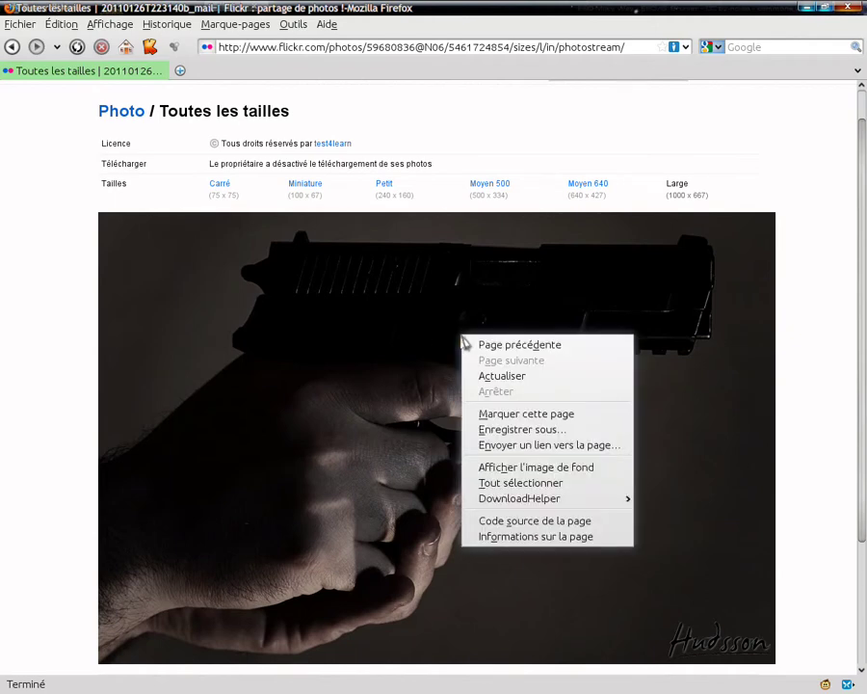
left_click(521, 429)
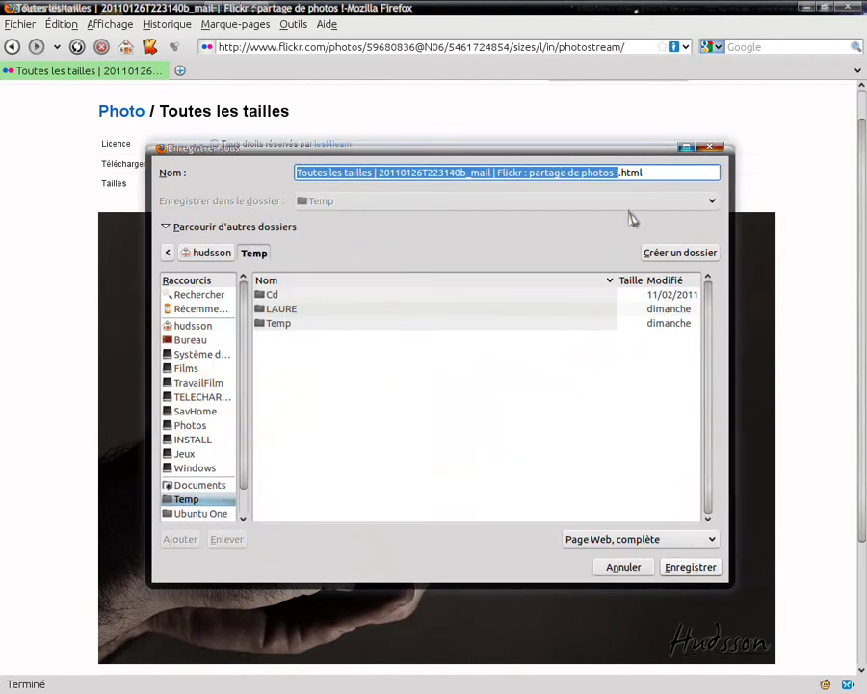
left_click(623, 568)
Return from the all-sizes view to the pistol photo's own page.
scroll(64, 202, "down", 1)
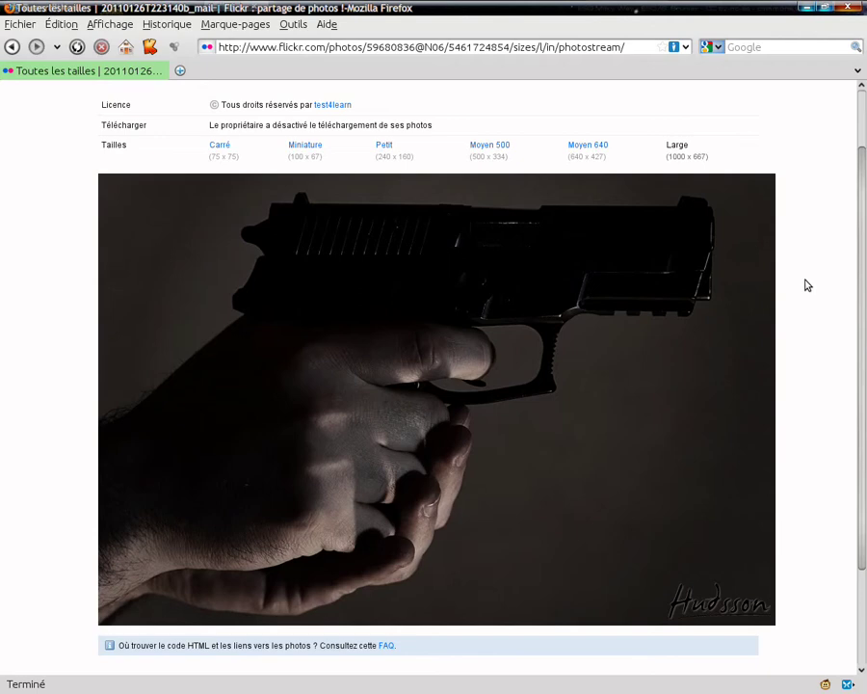
scroll(807, 285, "up", 1)
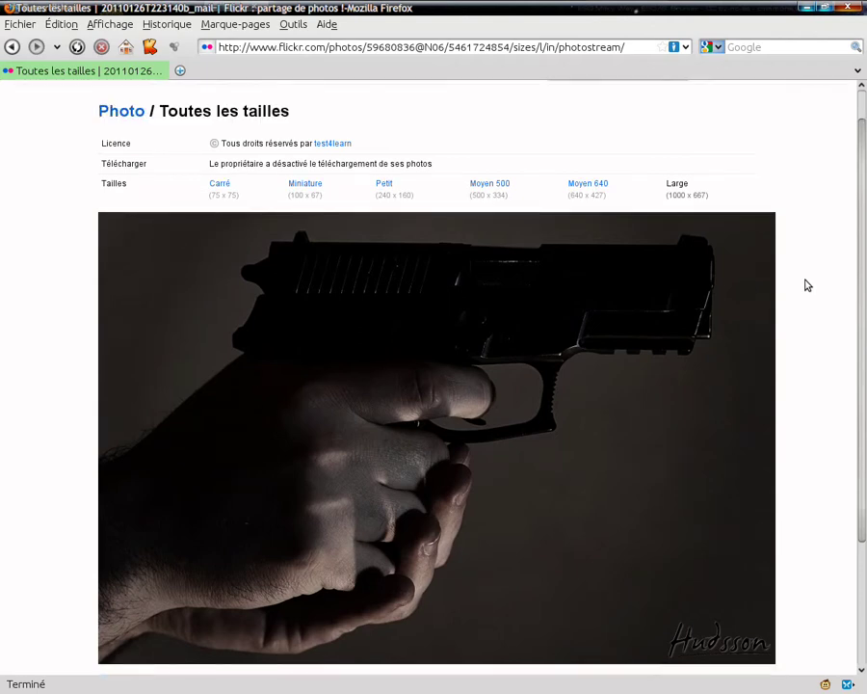
scroll(807, 285, "up", 1)
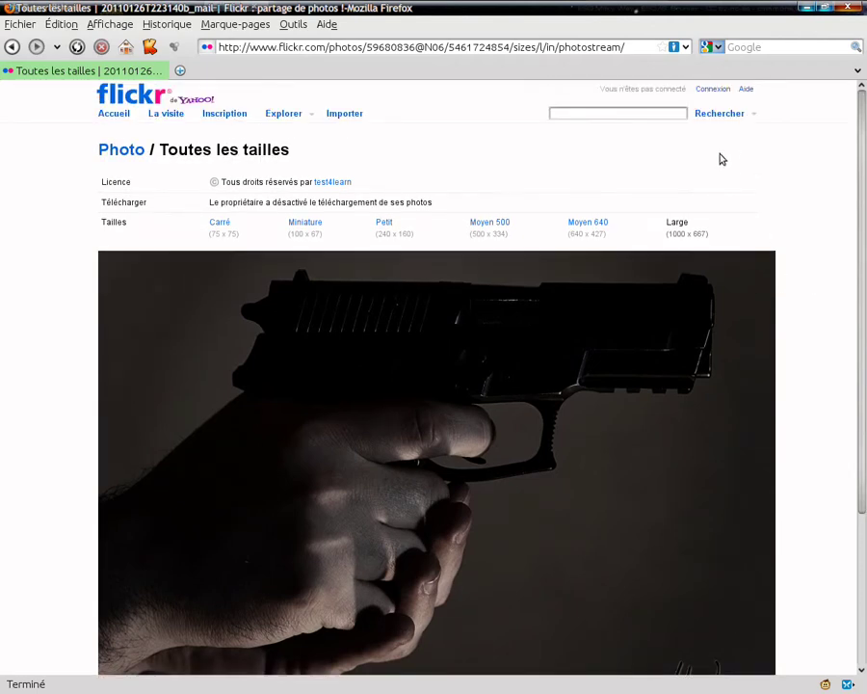
left_click(122, 149)
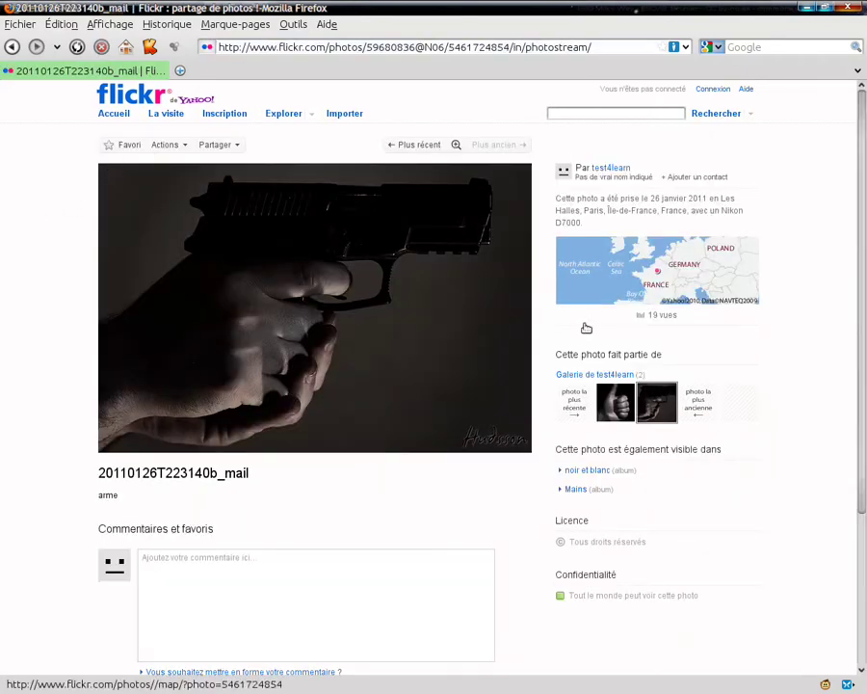
Open the thumbs-up photo, check its Creative Commons licence, and show its Large 662 x 1000 size.
left_click(622, 410)
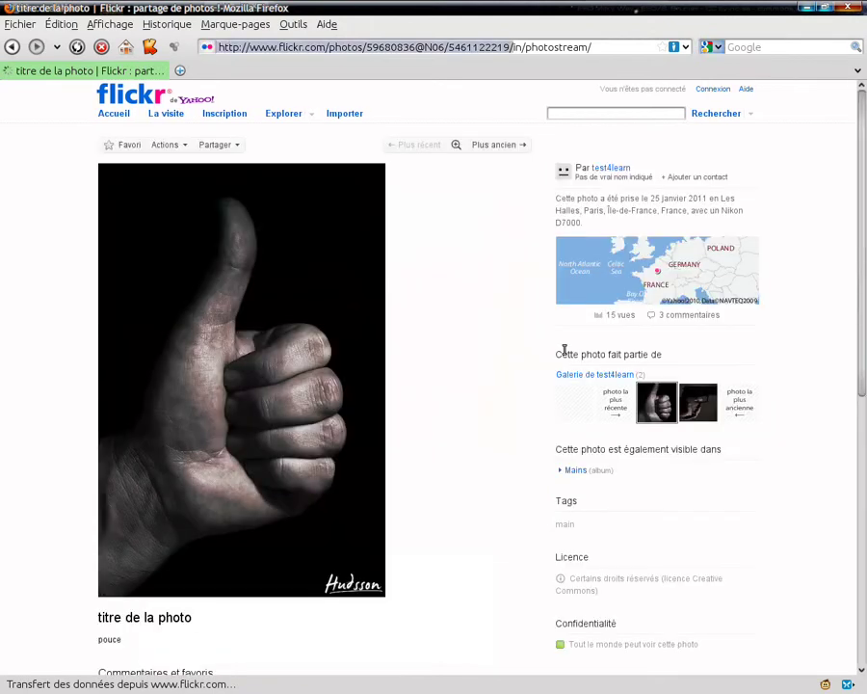
scroll(507, 333, "down", 2)
triple_click(575, 522)
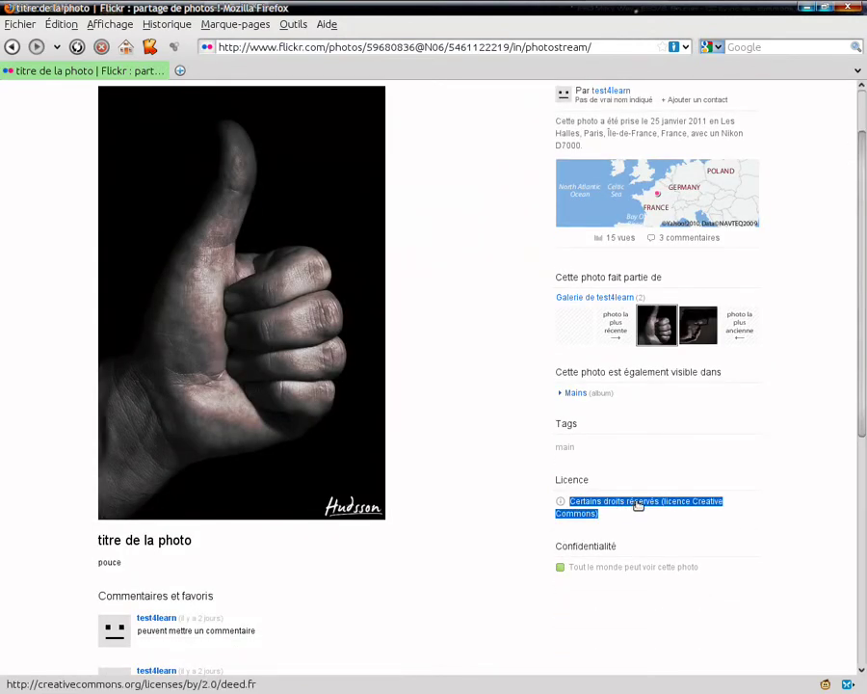
left_click(672, 509)
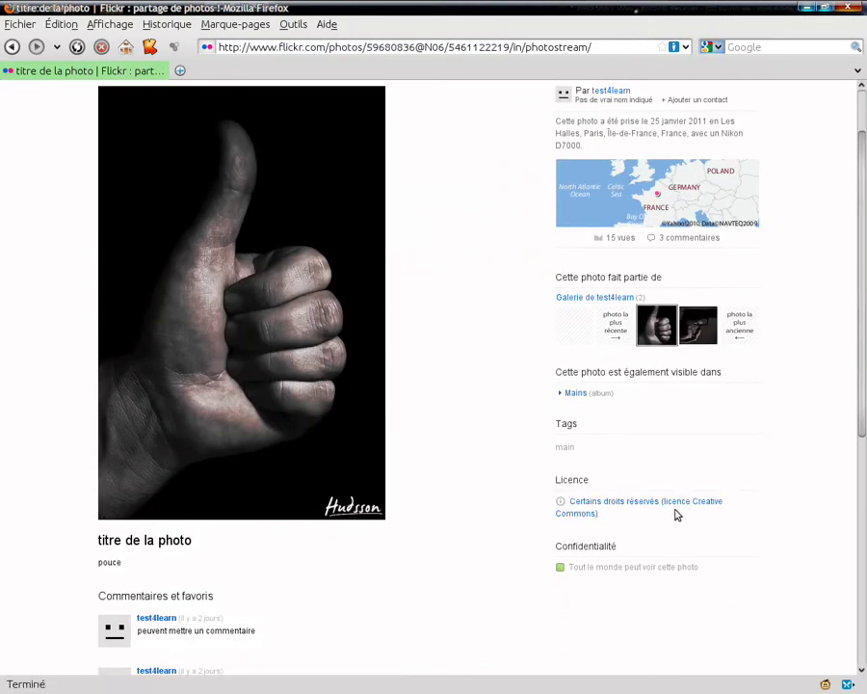
scroll(459, 419, "up", 2)
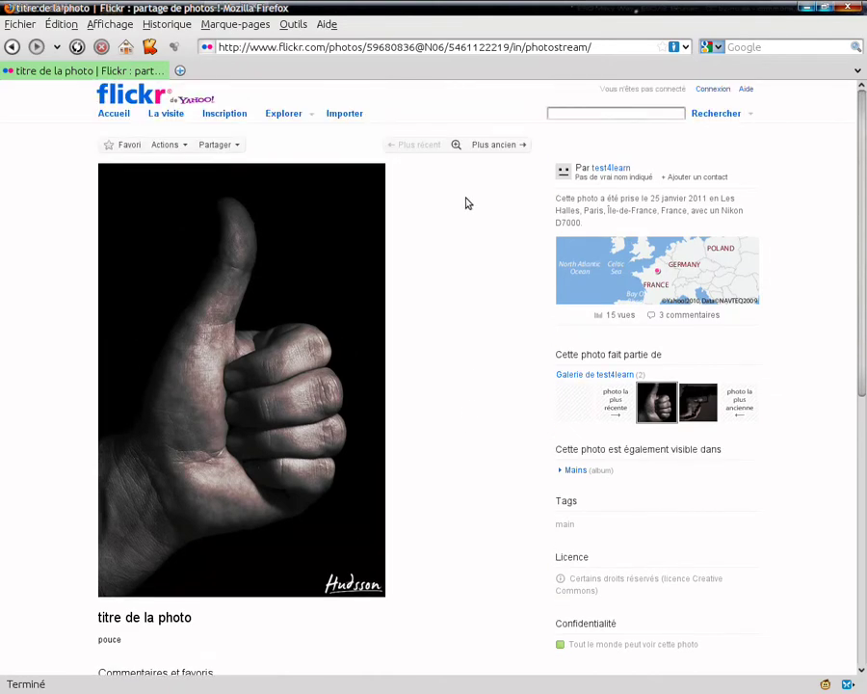
left_click(255, 300)
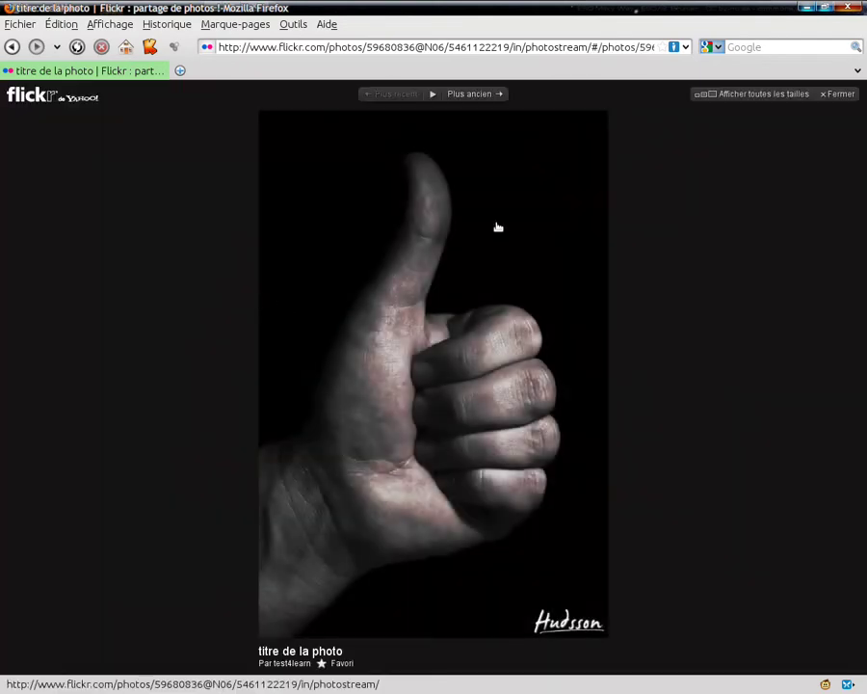
left_click(762, 95)
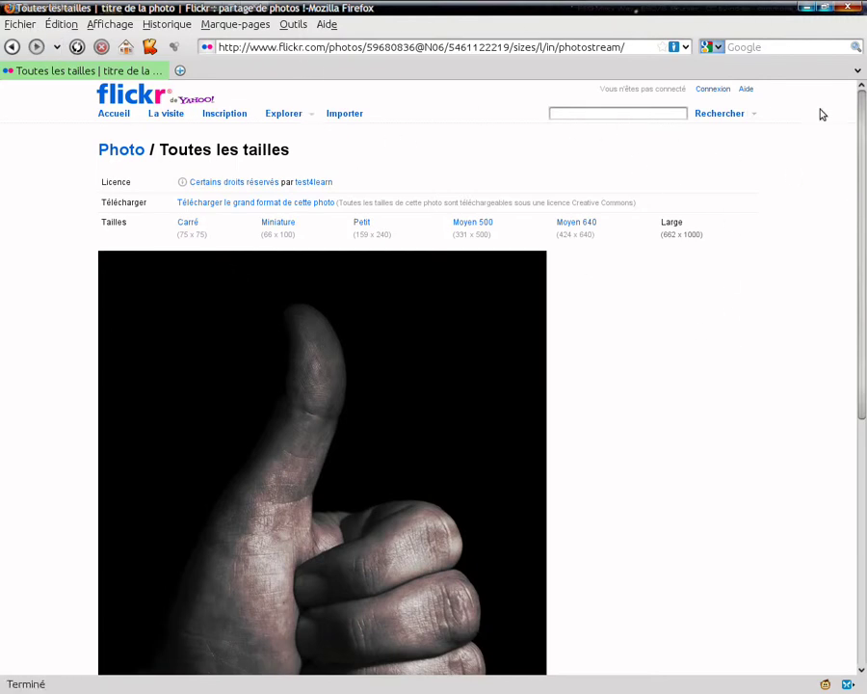
right_click(315, 341)
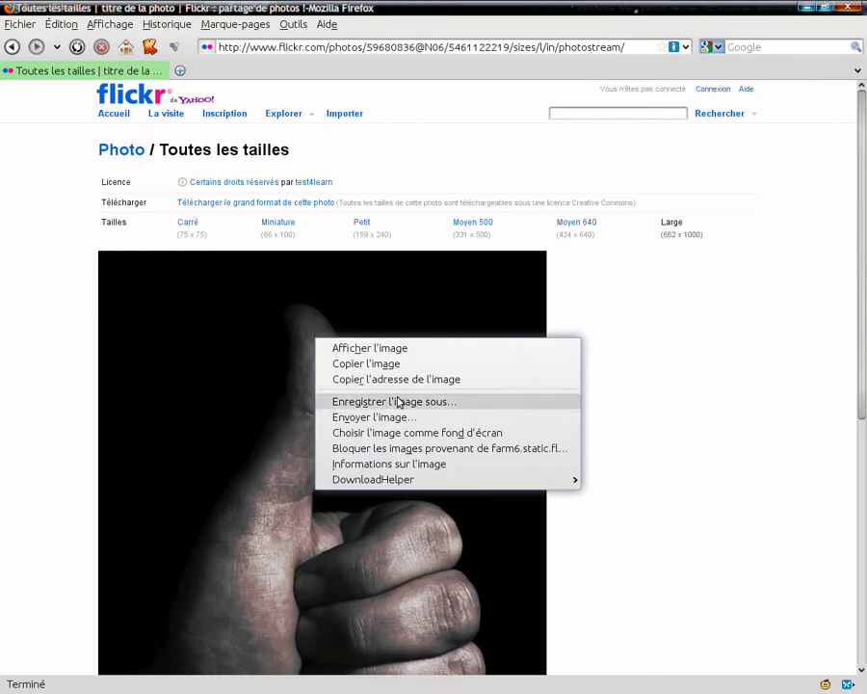
left_click(427, 409)
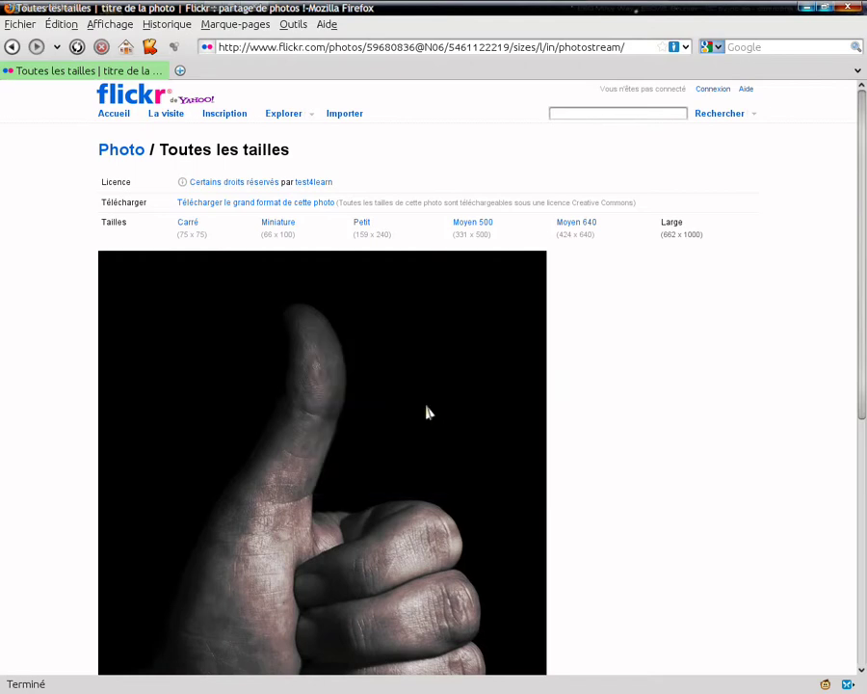
left_click(445, 173)
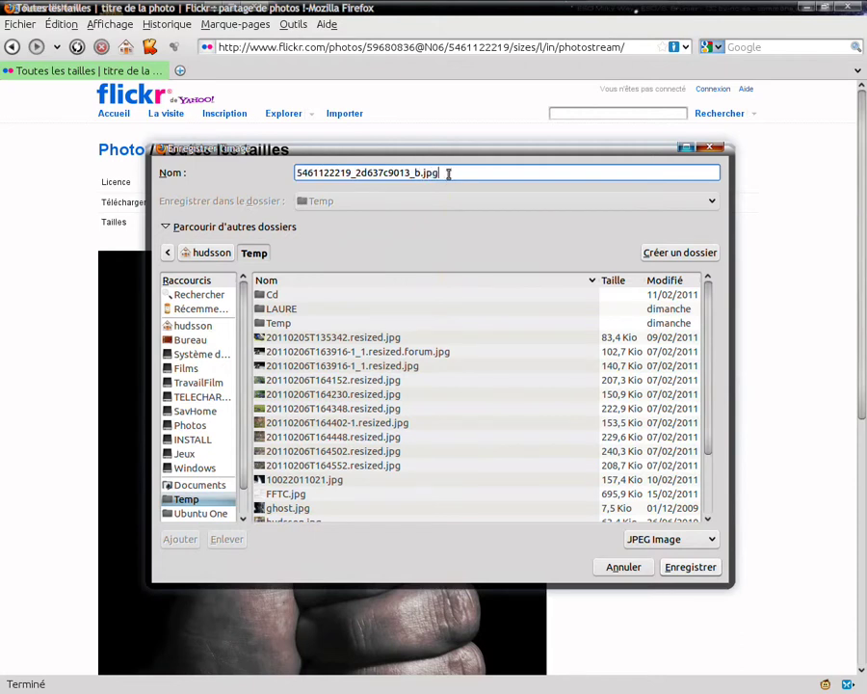
double_click(446, 173)
left_click(447, 174)
left_click(622, 566)
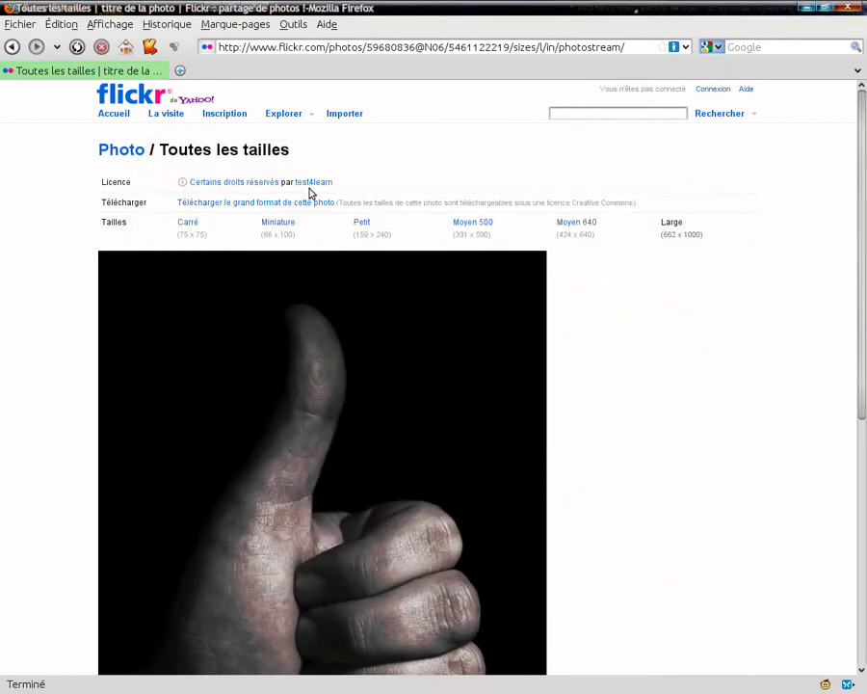
Return to the thumbs-up photo's page and switch over to RecordItNow.
left_click(121, 152)
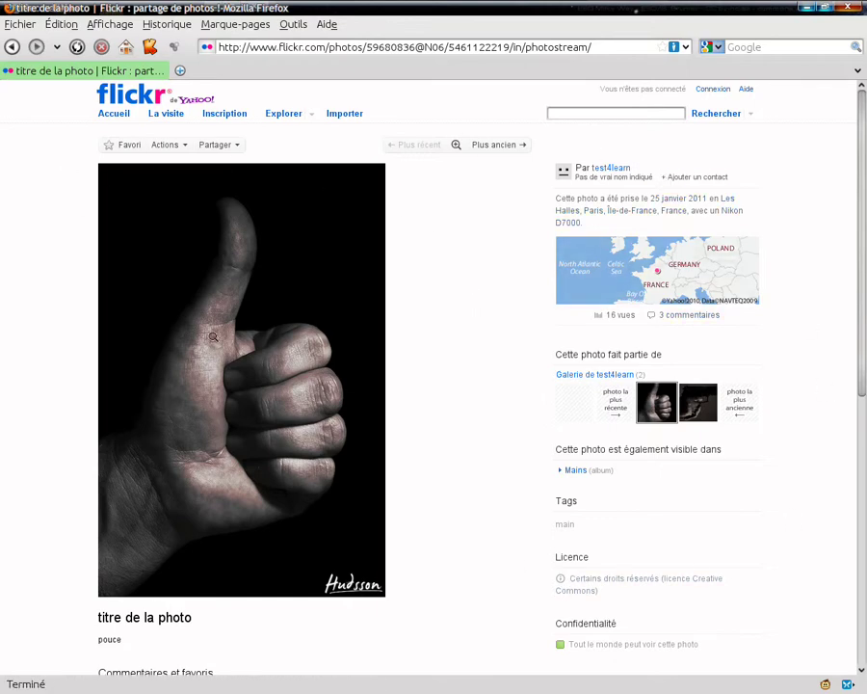
key("alt+Tab")
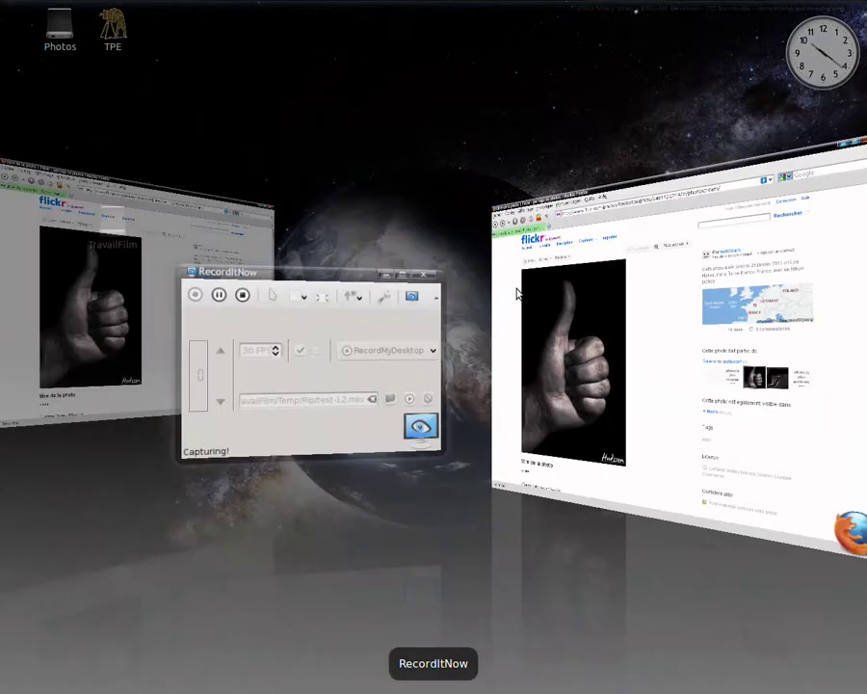